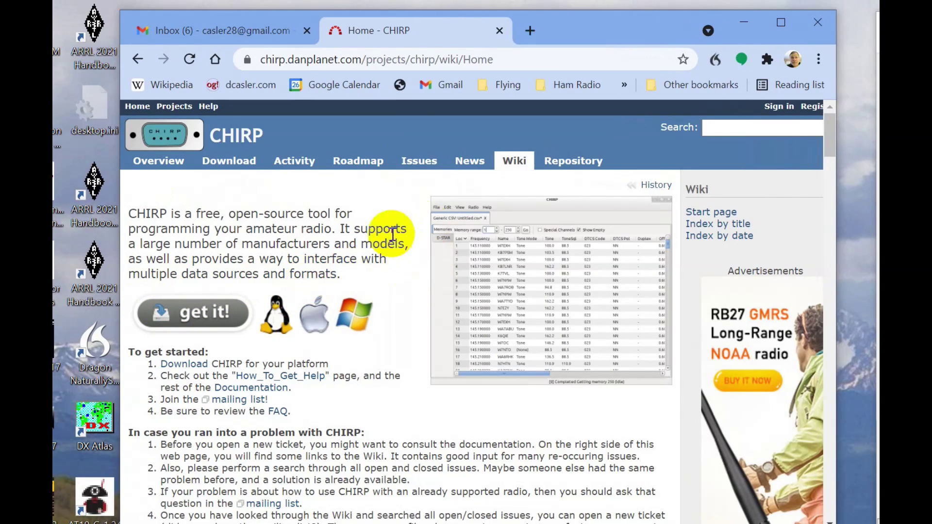
Look through the list of supported radio models on the CHIRP wiki home page, down to the Wouxun and Yaesu entries.
{"action": "scroll", "coordinate": [380, 321], "scroll_direction": "down", "scroll_amount": 8}
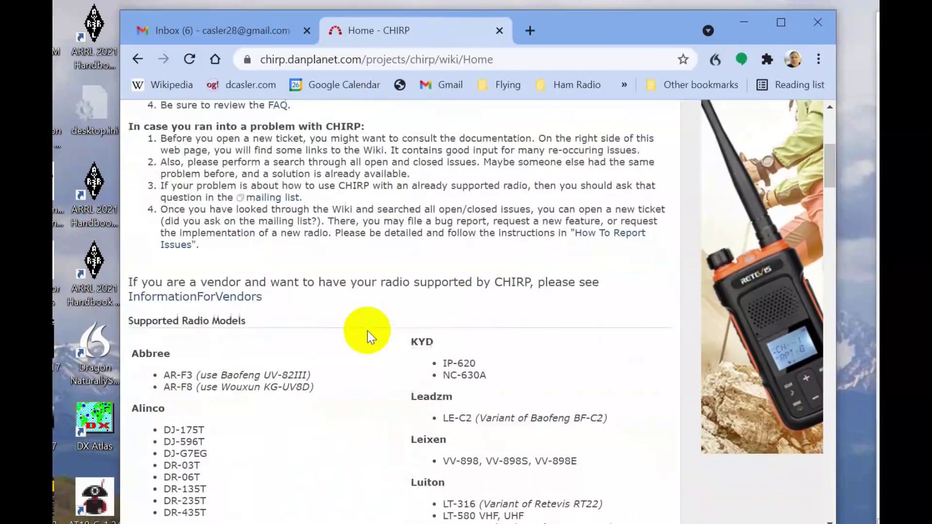
{"action": "scroll", "coordinate": [366, 334], "scroll_direction": "down", "scroll_amount": 2}
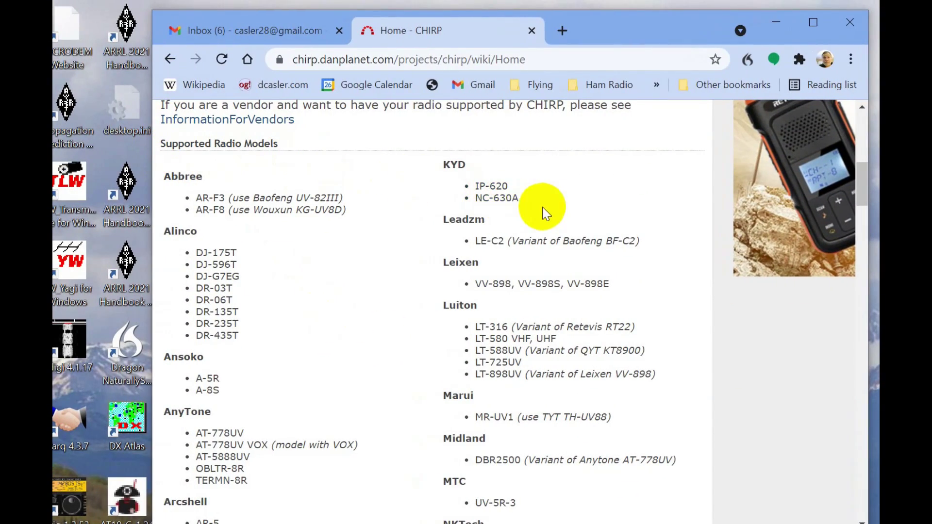
{"action": "scroll", "coordinate": [483, 281], "scroll_direction": "down", "scroll_amount": 8}
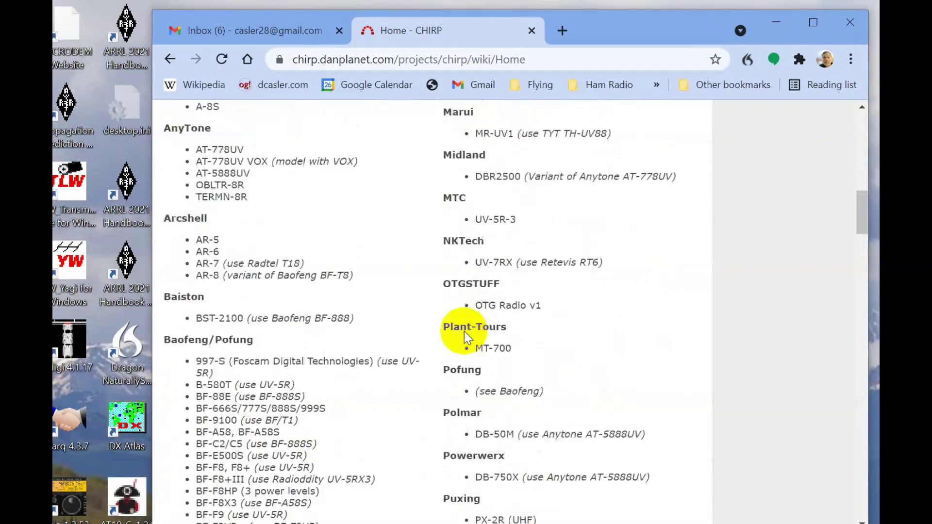
{"action": "scroll", "coordinate": [462, 340], "scroll_direction": "down", "scroll_amount": 5}
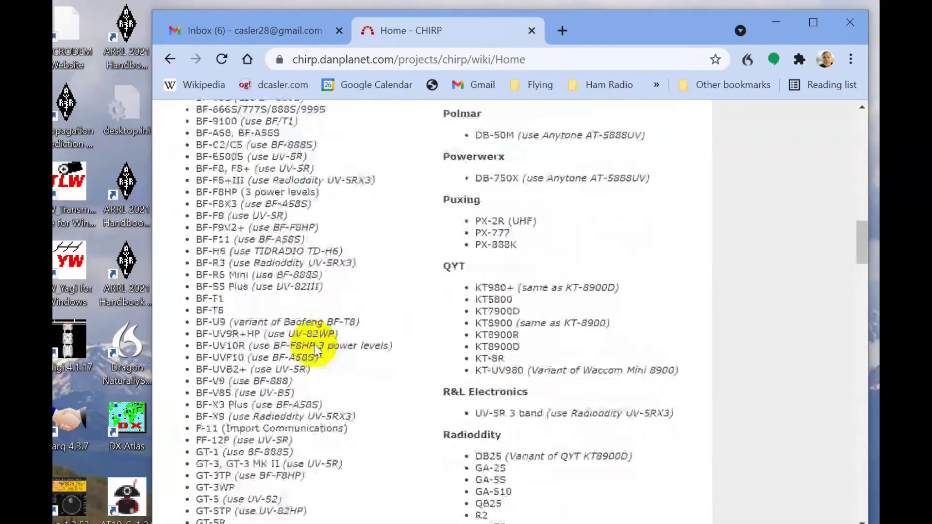
{"action": "scroll", "coordinate": [309, 359], "scroll_direction": "down", "scroll_amount": 11}
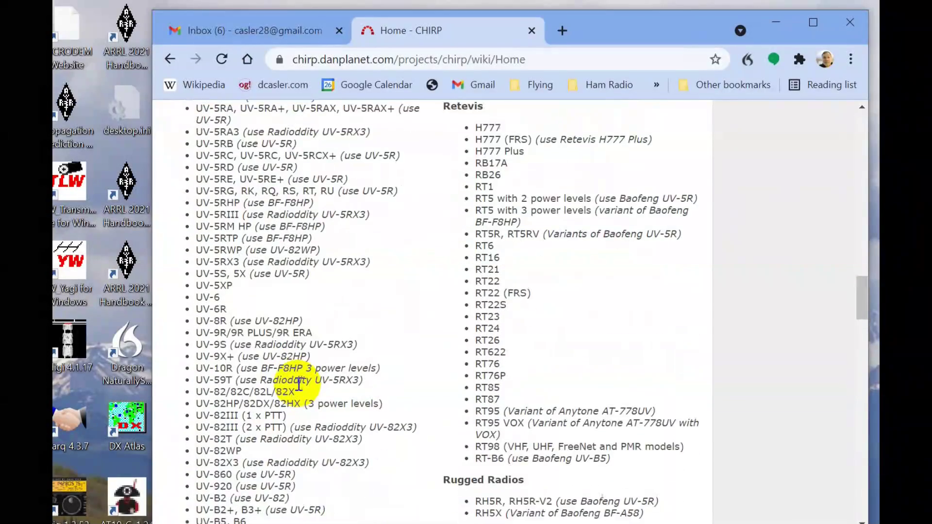
{"action": "scroll", "coordinate": [308, 384], "scroll_direction": "down", "scroll_amount": 1}
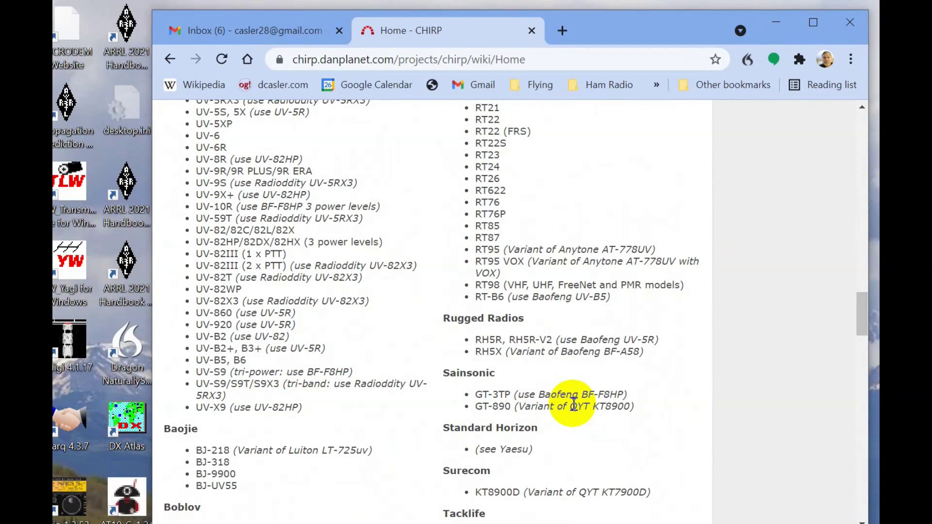
{"action": "scroll", "coordinate": [478, 440], "scroll_direction": "down", "scroll_amount": 1}
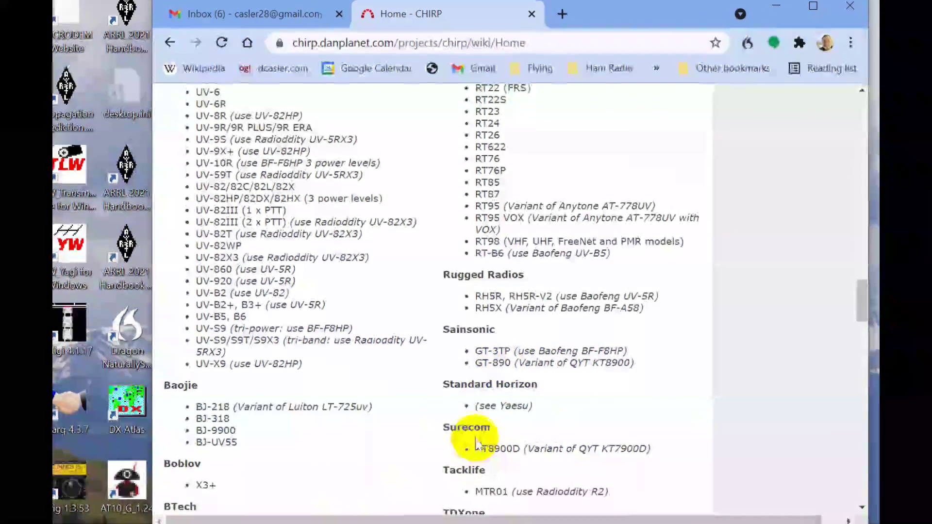
{"action": "scroll", "coordinate": [476, 441], "scroll_direction": "down", "scroll_amount": 8}
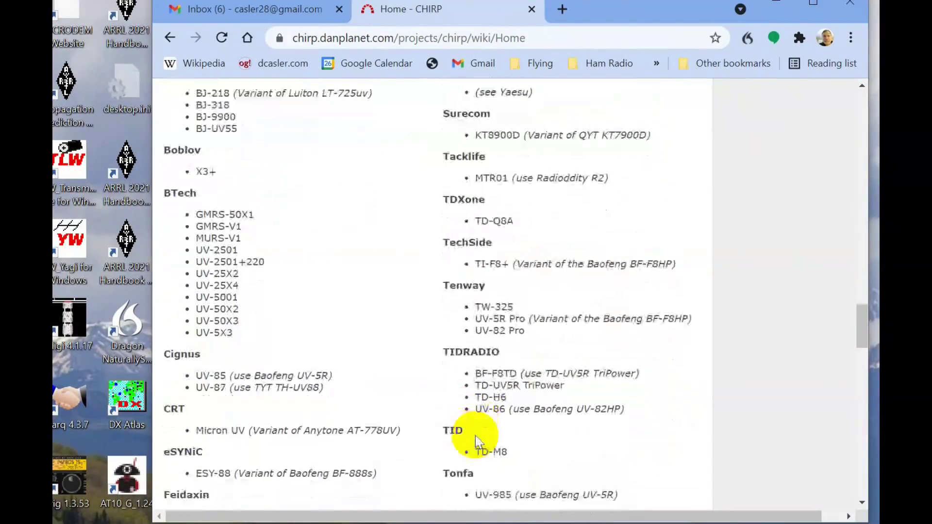
{"action": "scroll", "coordinate": [475, 441], "scroll_direction": "down", "scroll_amount": 7}
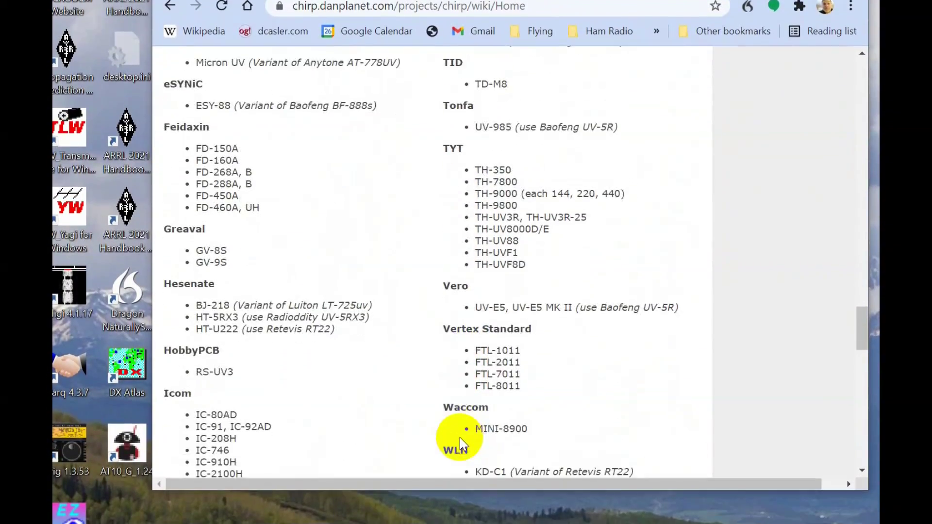
{"action": "scroll", "coordinate": [461, 443], "scroll_direction": "down", "scroll_amount": 4}
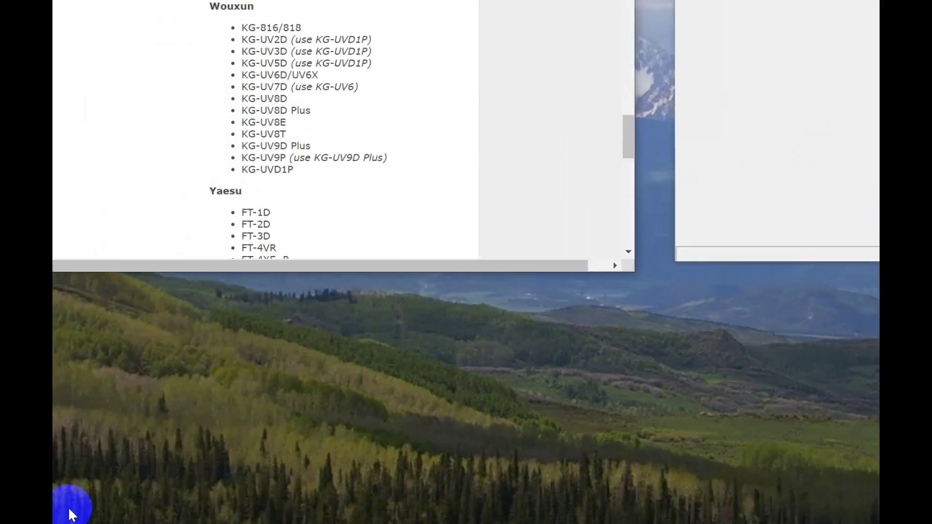
Check in Windows Device Manager which COM port the USB programming cable uses, and close Device Manager.
{"action": "key", "text": "super+d"}
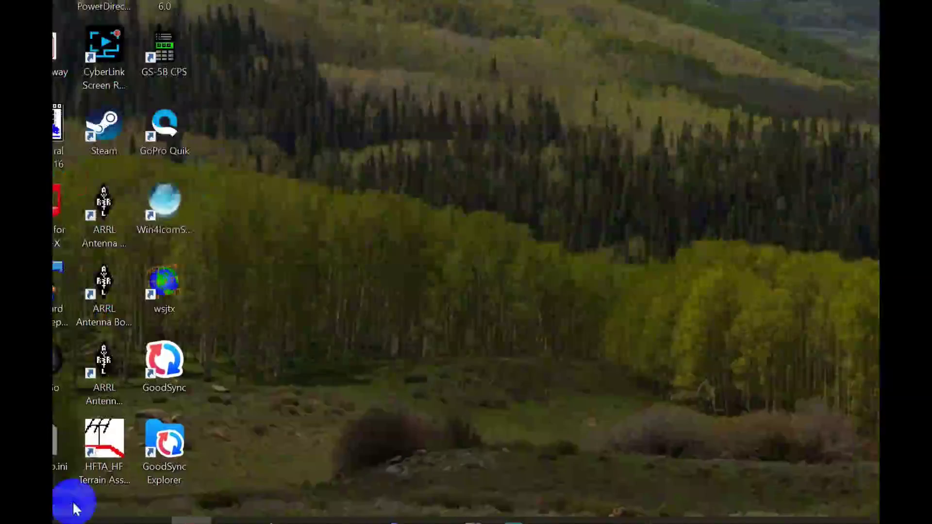
{"action": "right_click", "coordinate": [71, 510]}
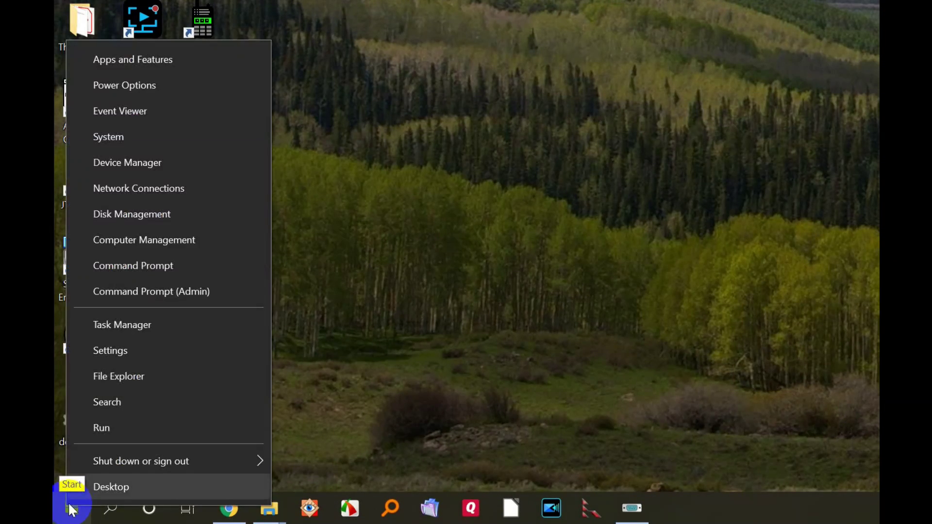
{"action": "left_click", "coordinate": [128, 166]}
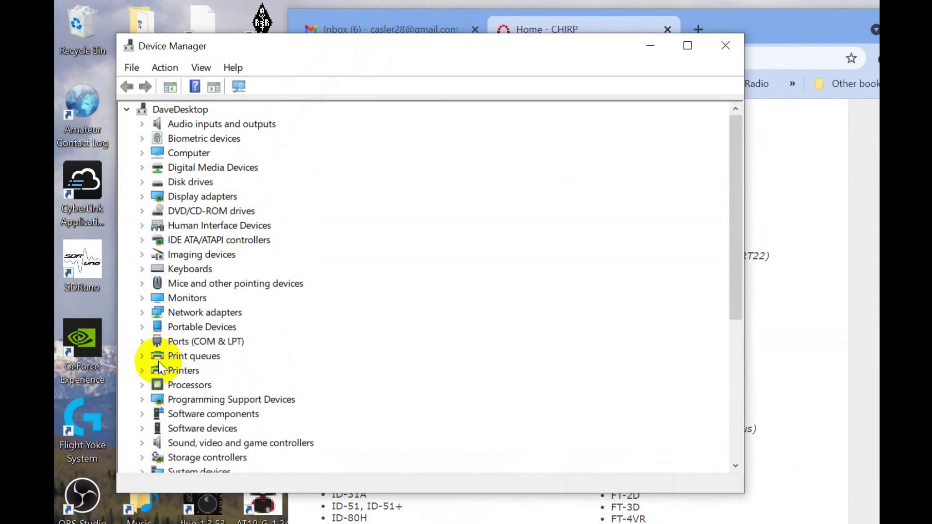
{"action": "left_click", "coordinate": [142, 342]}
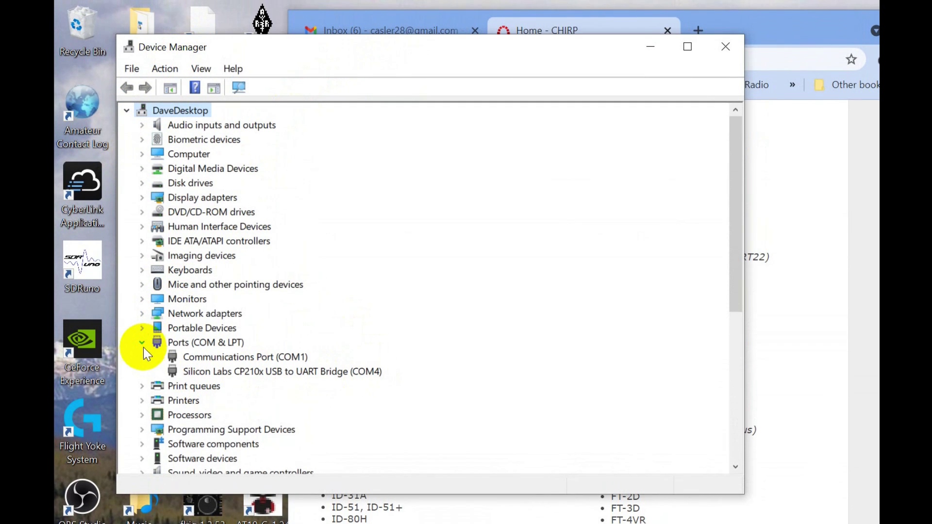
{"action": "left_click", "coordinate": [717, 53]}
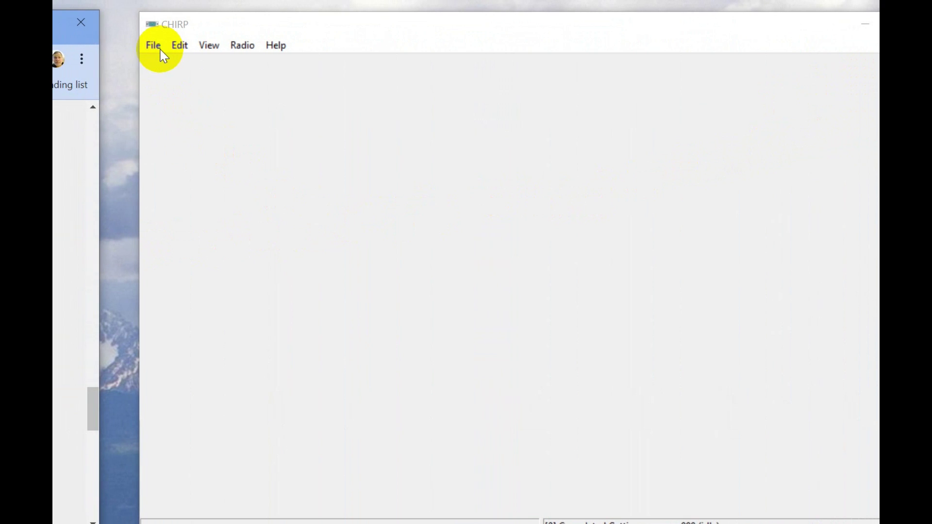
Switch to CHIRP and download the memories from the Wouxun KG-UVD1P on COM4, accepting the experimental driver and the connection instructions.
{"action": "left_click", "coordinate": [245, 49]}
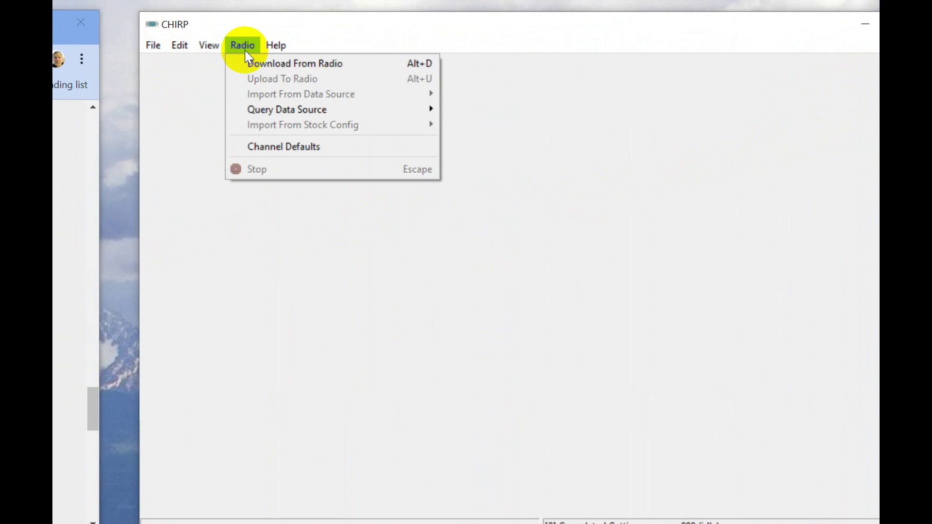
{"action": "left_click", "coordinate": [292, 64]}
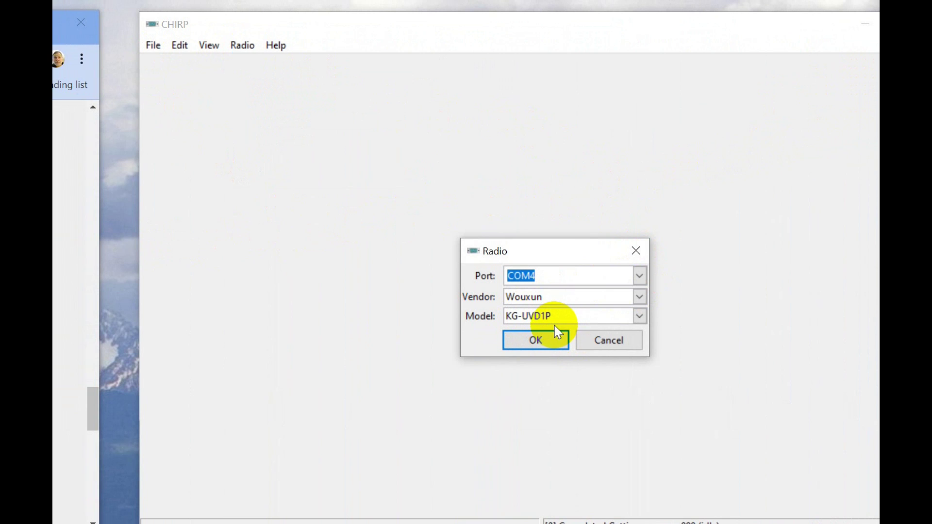
{"action": "left_click", "coordinate": [537, 342]}
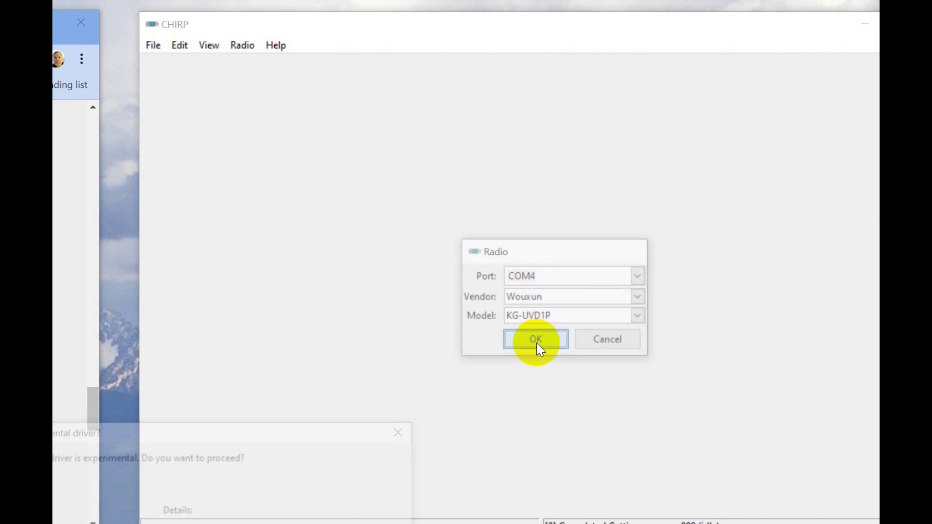
{"action": "left_click_drag", "start_coordinate": [271, 437], "coordinate": [569, 127]}
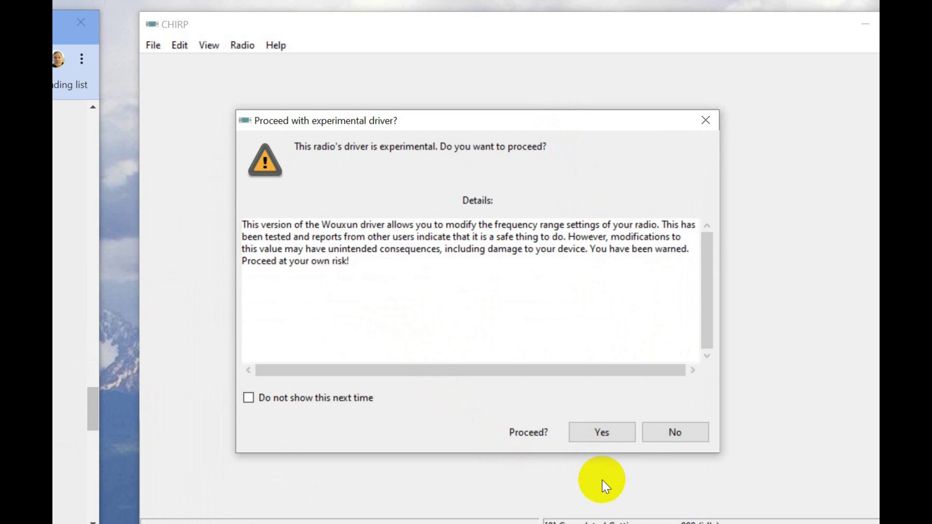
{"action": "left_click", "coordinate": [597, 428]}
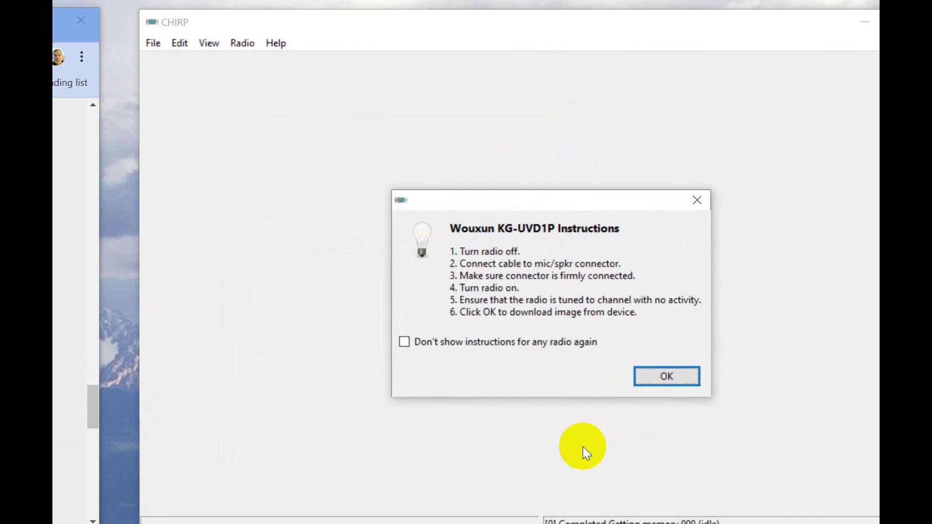
{"action": "left_click", "coordinate": [646, 378]}
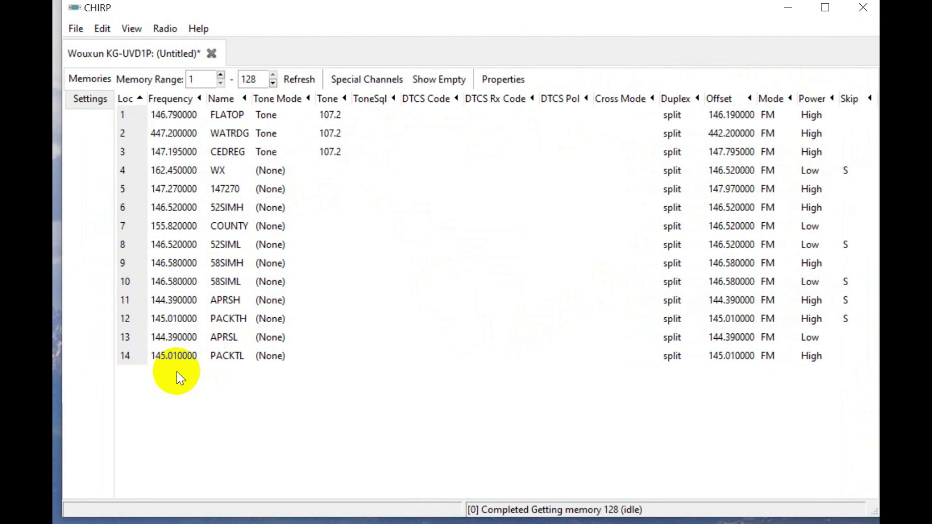
Examine the memory list with empty memories and special channels shown, and hide both again.
{"action": "left_click", "coordinate": [440, 81]}
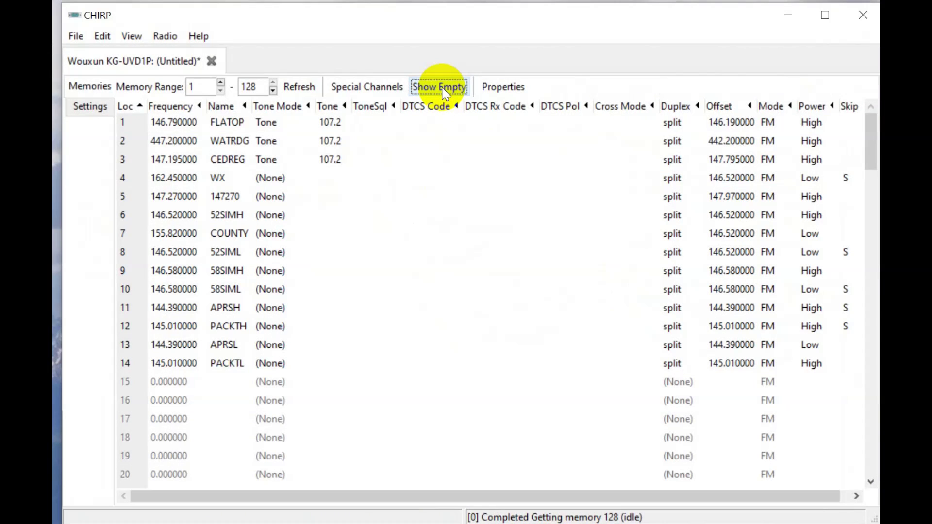
{"action": "left_click", "coordinate": [443, 88]}
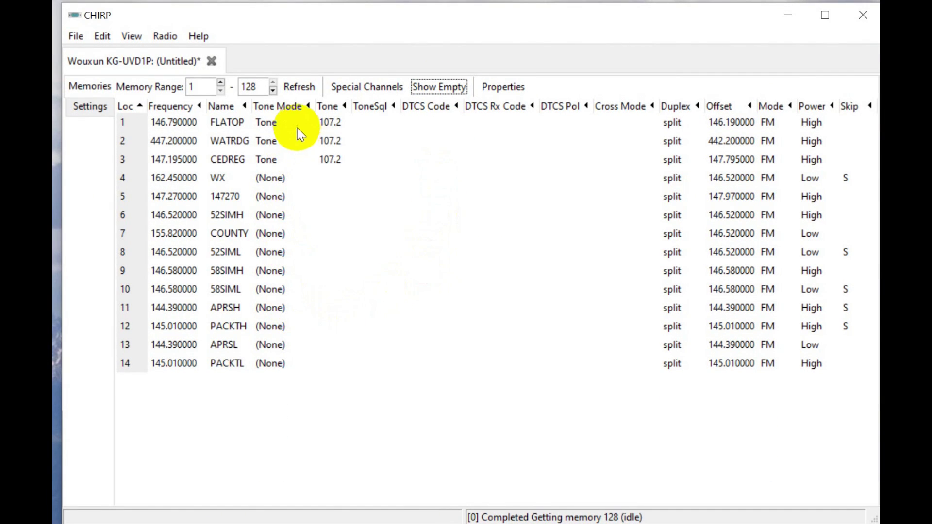
{"action": "left_click", "coordinate": [364, 88]}
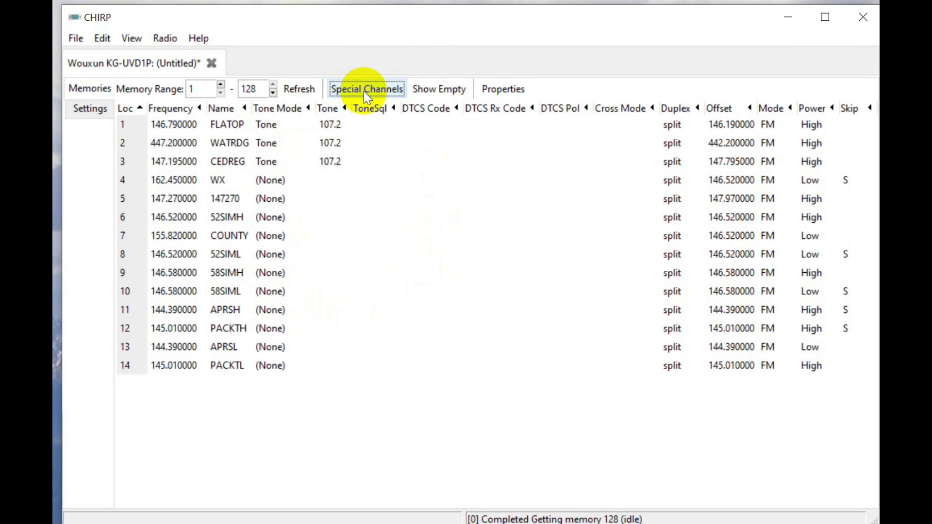
{"action": "left_click", "coordinate": [496, 91]}
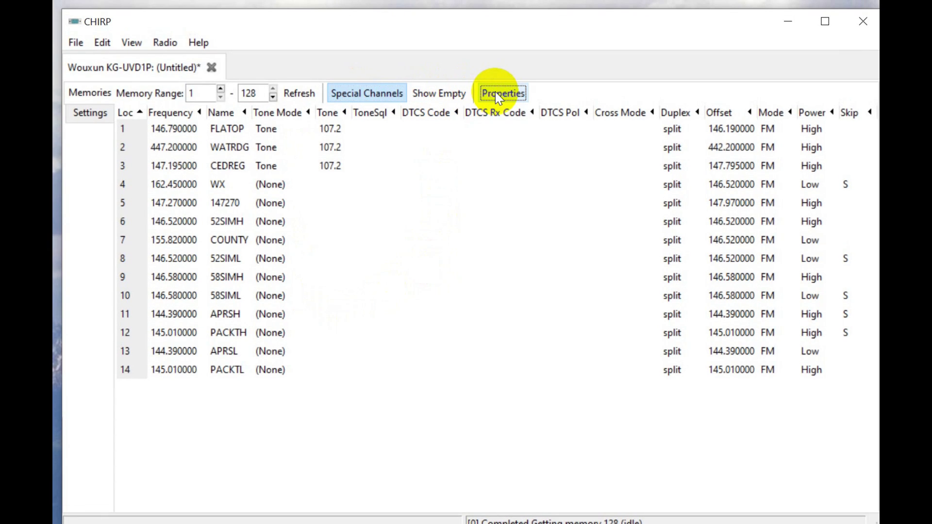
{"action": "left_click", "coordinate": [431, 95]}
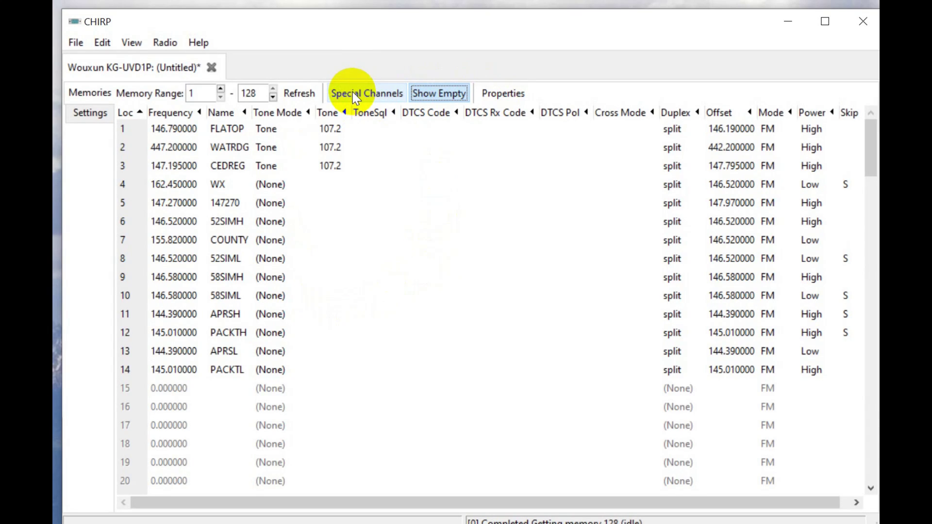
{"action": "left_click", "coordinate": [439, 92]}
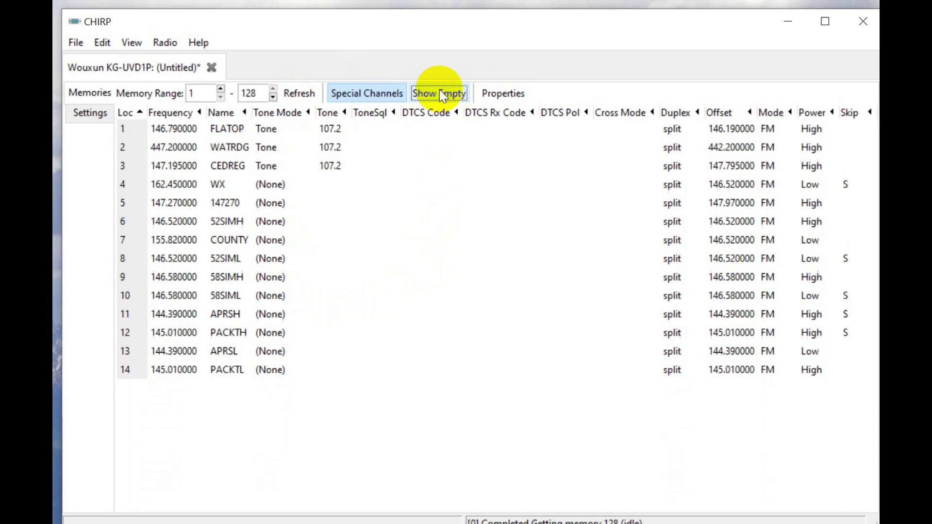
{"action": "left_click", "coordinate": [384, 92]}
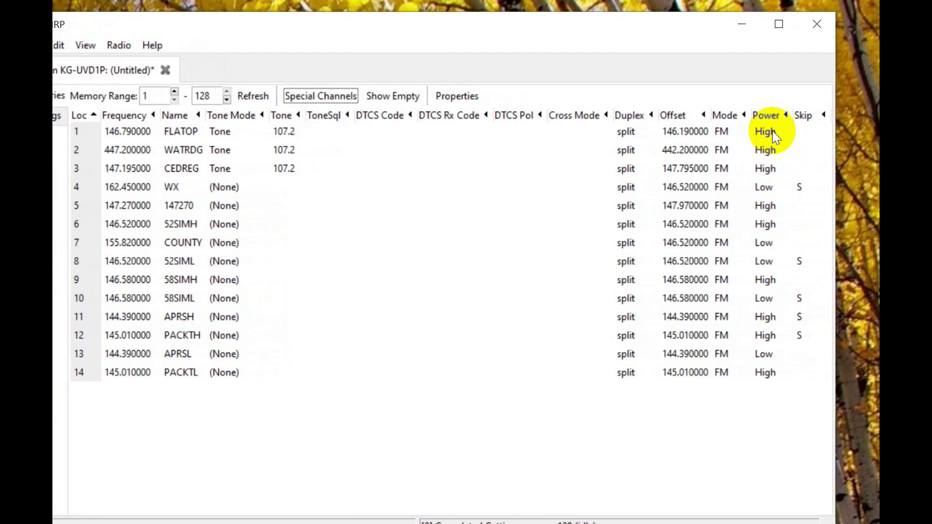
Set the power of memory 1 (FLATOP) to Low and back to High.
{"action": "left_click", "coordinate": [773, 131]}
{"action": "left_click", "coordinate": [773, 132]}
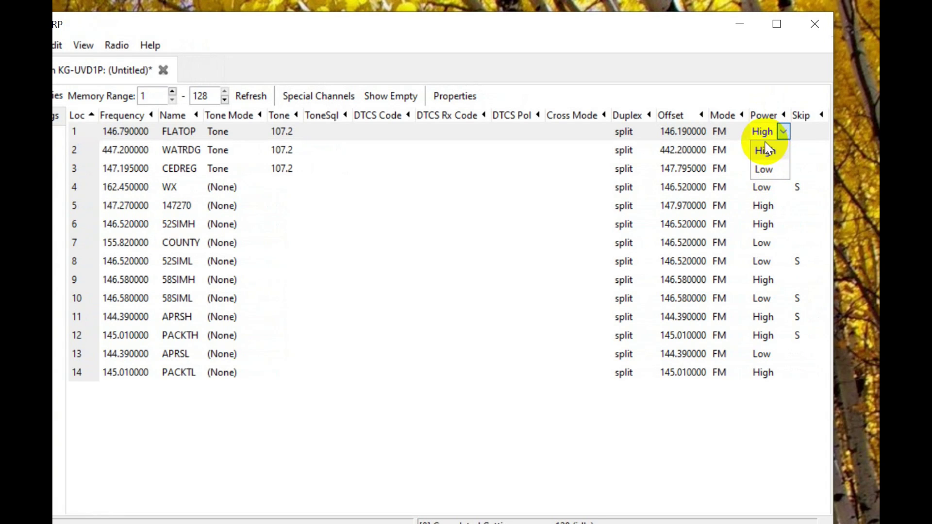
{"action": "left_click", "coordinate": [757, 171]}
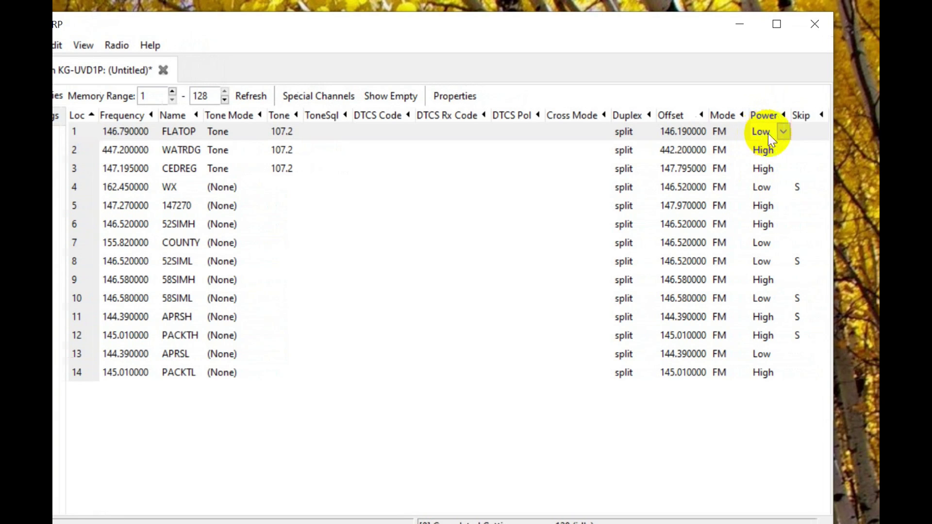
{"action": "left_click", "coordinate": [783, 132]}
{"action": "left_click", "coordinate": [759, 155]}
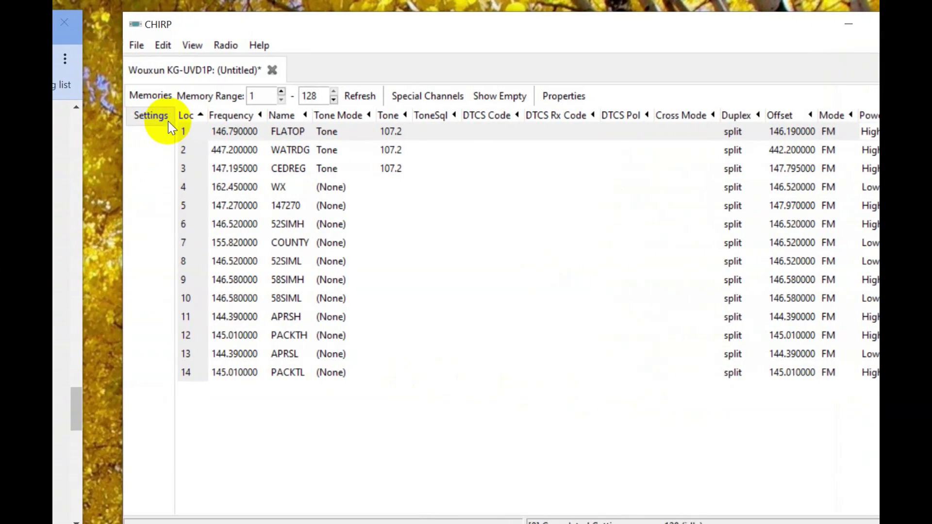
Open the radio's settings and review the whole configuration list from menu availability to the PTT-ID code.
{"action": "left_click", "coordinate": [81, 117]}
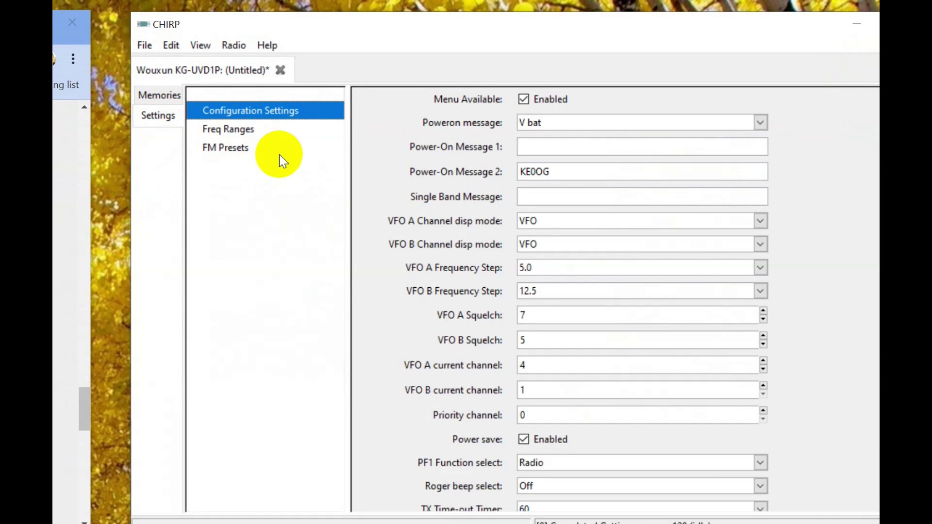
{"action": "scroll", "coordinate": [533, 237], "scroll_direction": "down", "scroll_amount": 5}
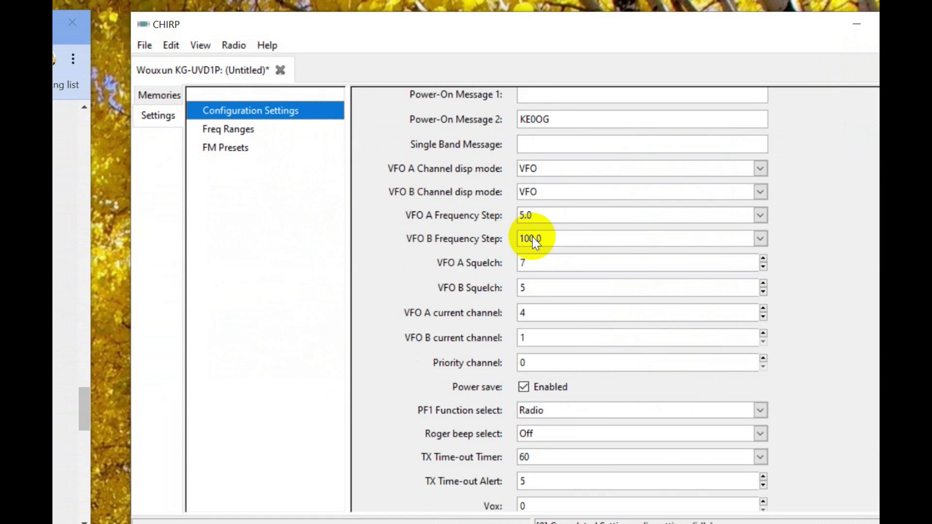
{"action": "left_click_drag", "start_coordinate": [776, 163], "coordinate": [762, 394]}
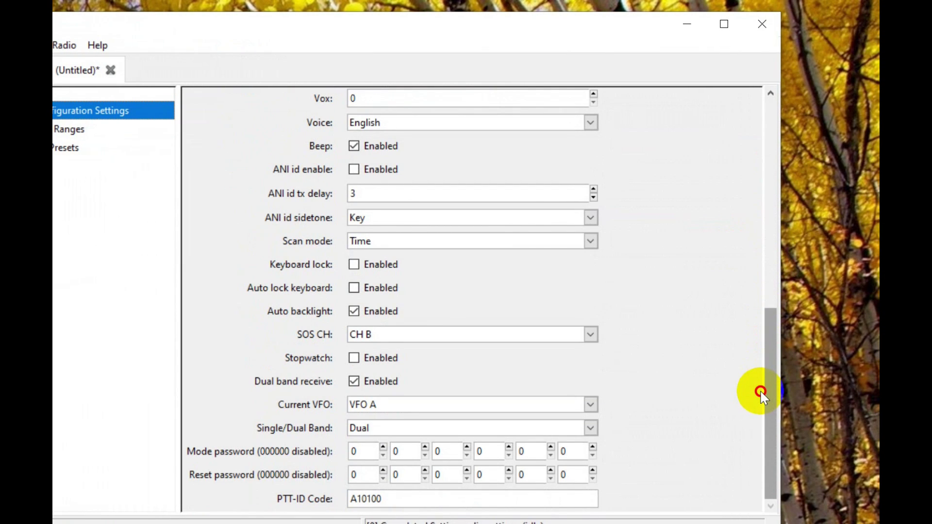
{"action": "left_click_drag", "start_coordinate": [764, 386], "coordinate": [753, 118]}
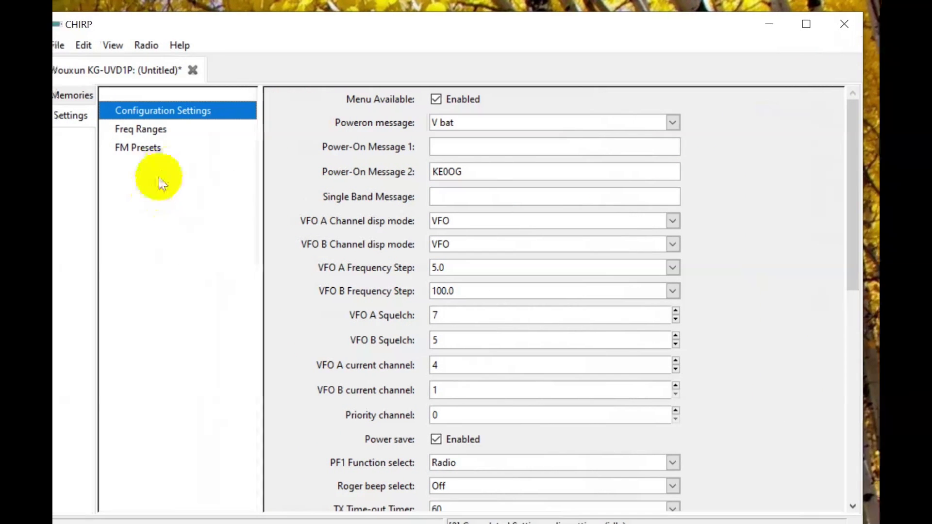
In the frequency ranges, set the first band's TX upper limit to 148 MHz and the second band's to 450 MHz.
{"action": "left_click", "coordinate": [162, 134]}
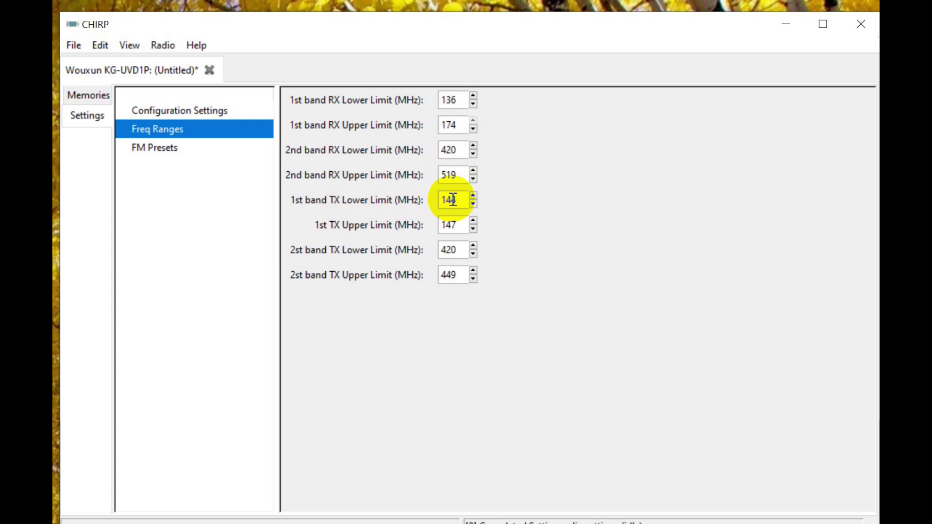
{"action": "left_click", "coordinate": [473, 222]}
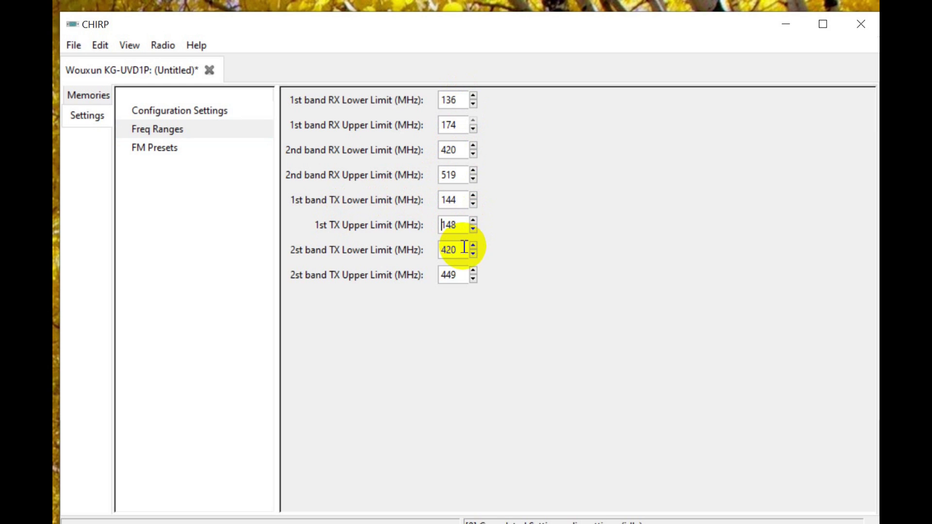
{"action": "left_click", "coordinate": [474, 272]}
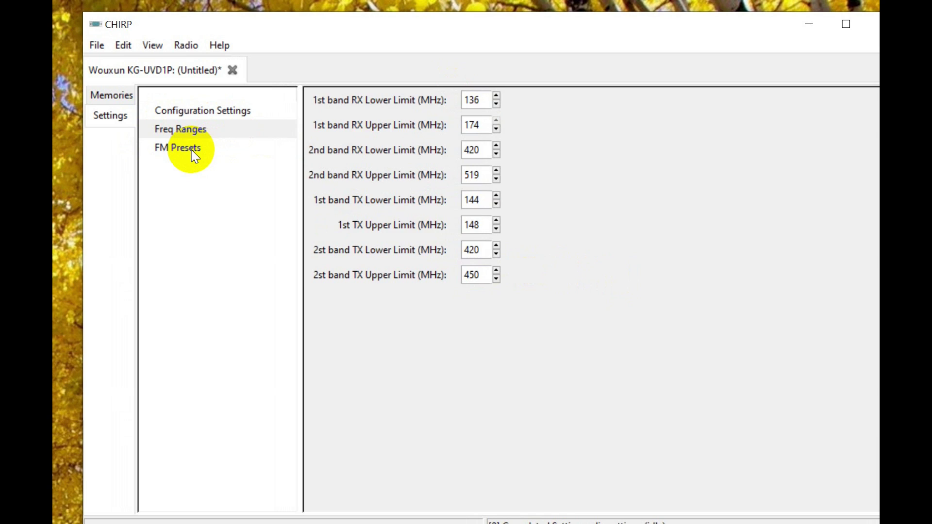
Review the FM presets for both teams, and revisit the memory list, configuration settings and frequency ranges.
{"action": "left_click", "coordinate": [193, 154]}
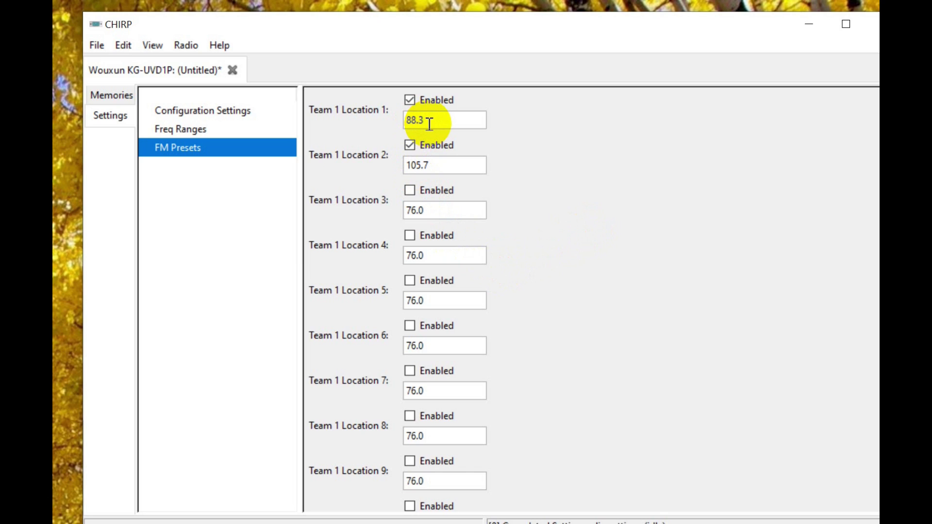
{"action": "scroll", "coordinate": [503, 325], "scroll_direction": "down", "scroll_amount": 10}
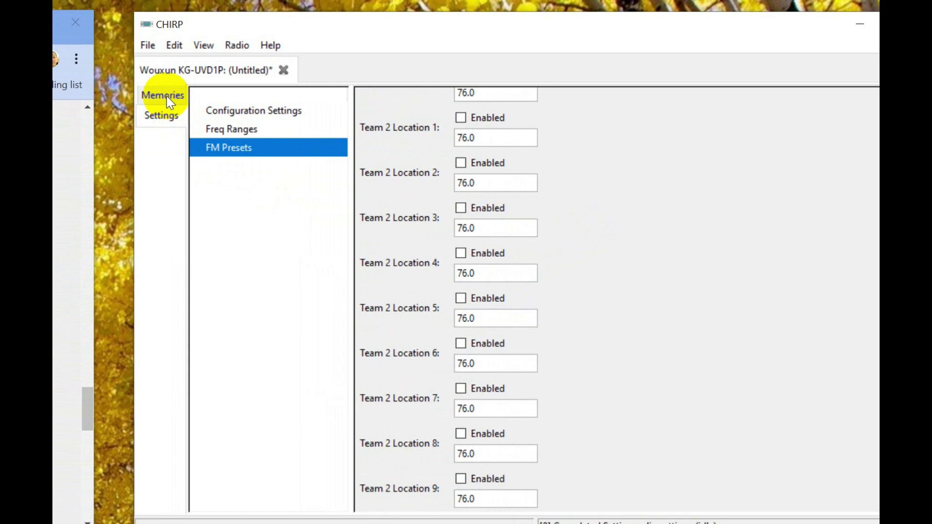
{"action": "left_click", "coordinate": [165, 96]}
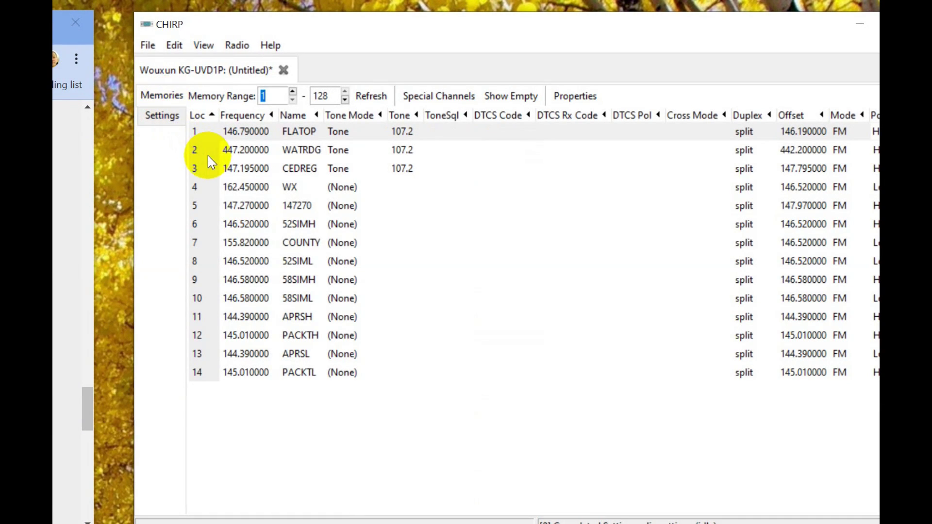
{"action": "left_click", "coordinate": [163, 115]}
{"action": "left_click", "coordinate": [247, 111]}
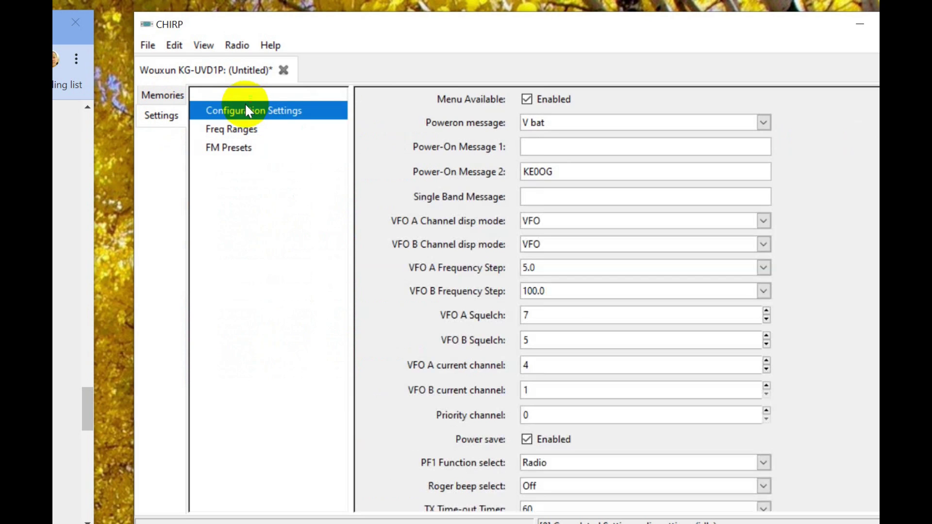
{"action": "left_click", "coordinate": [236, 128]}
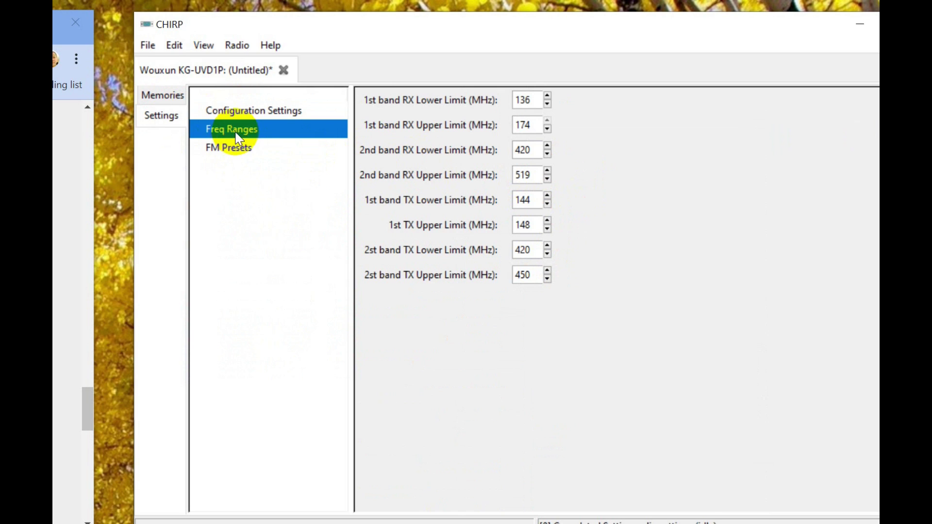
Save the radio image as Wouxun_KG-UVD1P_20211004.img.
{"action": "left_click", "coordinate": [157, 46]}
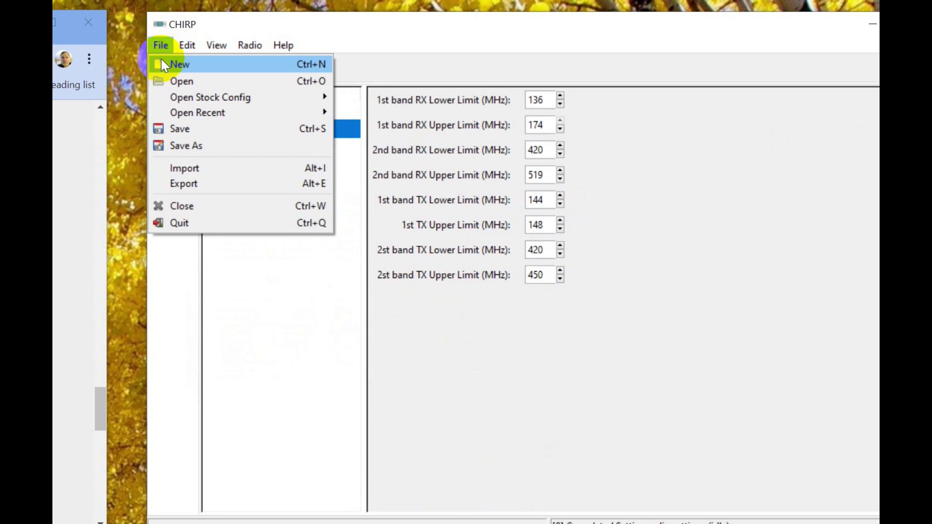
{"action": "left_click", "coordinate": [198, 141]}
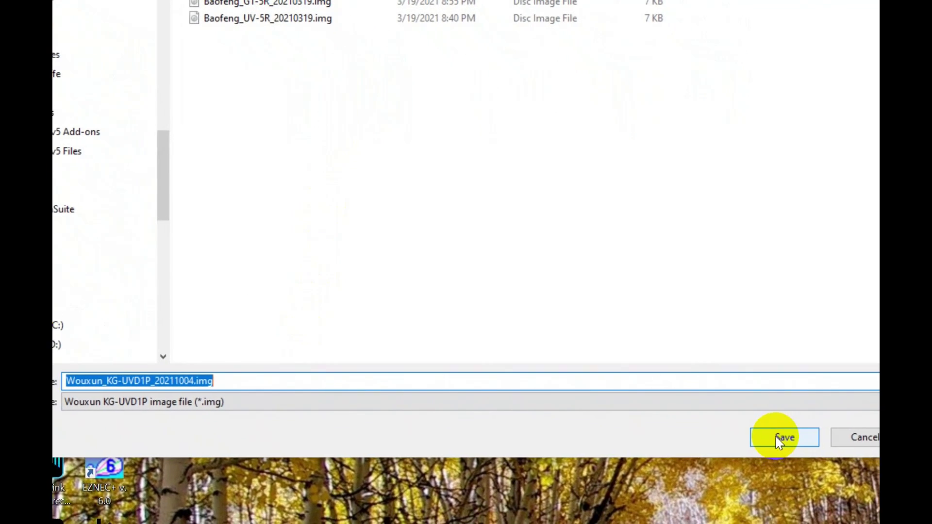
{"action": "left_click", "coordinate": [773, 436]}
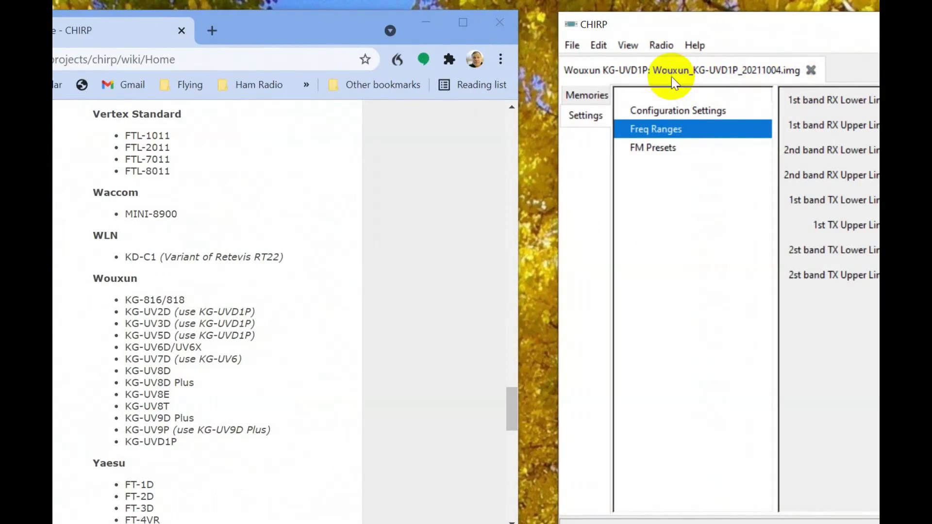
Upload the saved image to the Wouxun KG-UVD1P on COM4, accepting the instructions and the experimental driver, and quit CHIRP.
{"action": "left_click", "coordinate": [661, 47]}
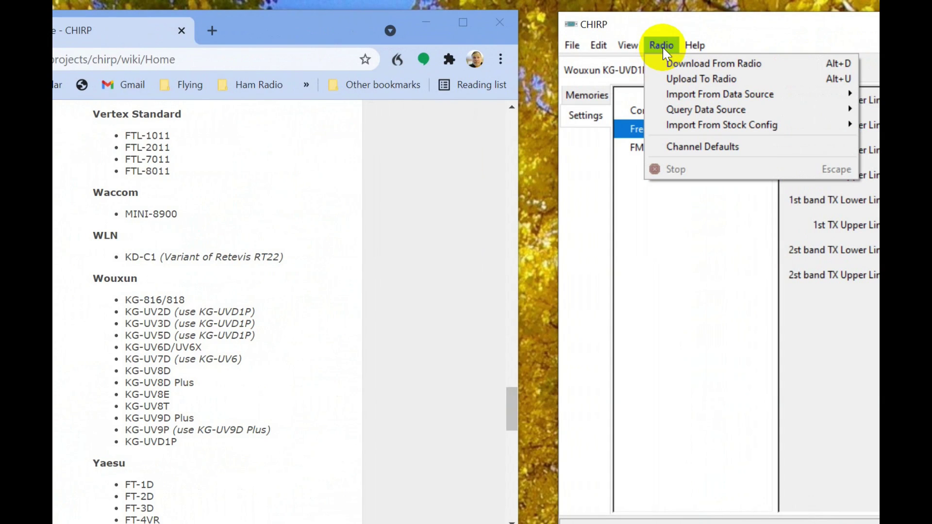
{"action": "left_click", "coordinate": [681, 74]}
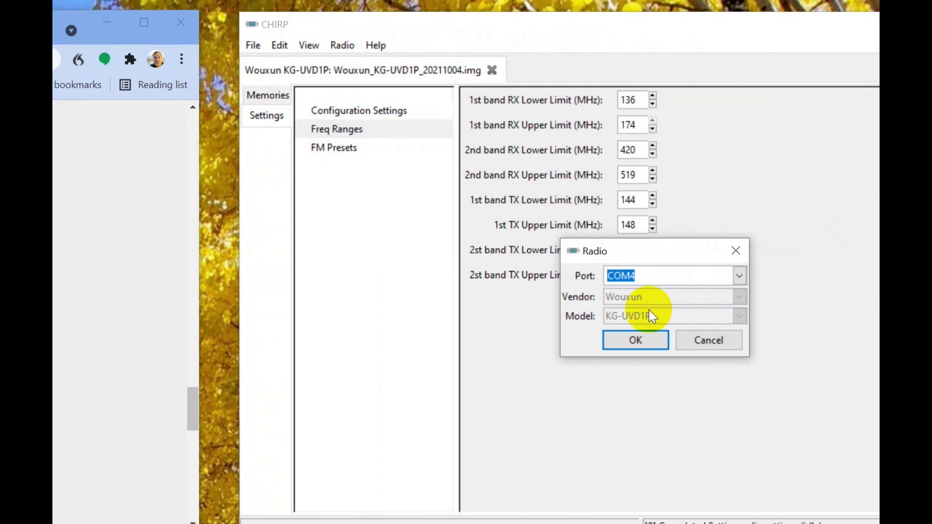
{"action": "left_click", "coordinate": [637, 341]}
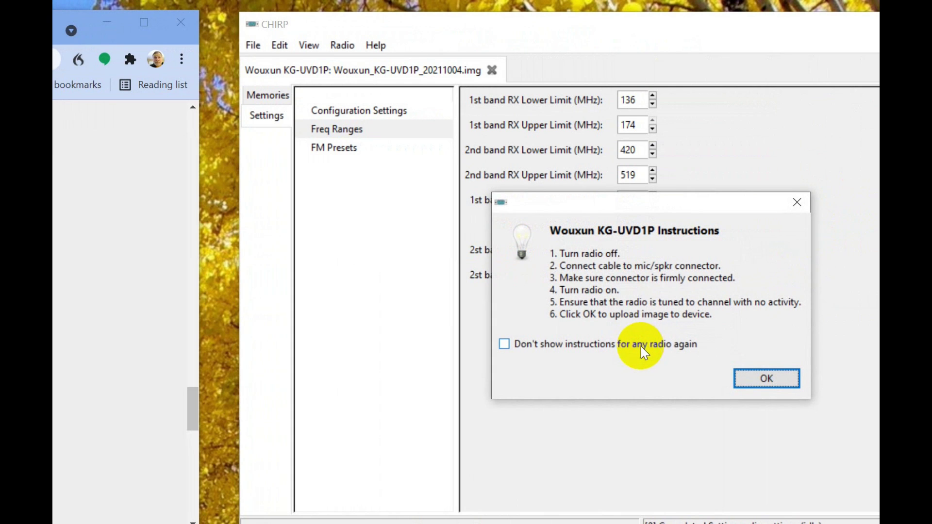
{"action": "left_click", "coordinate": [763, 378]}
{"action": "left_click_drag", "start_coordinate": [374, 435], "coordinate": [708, 100]}
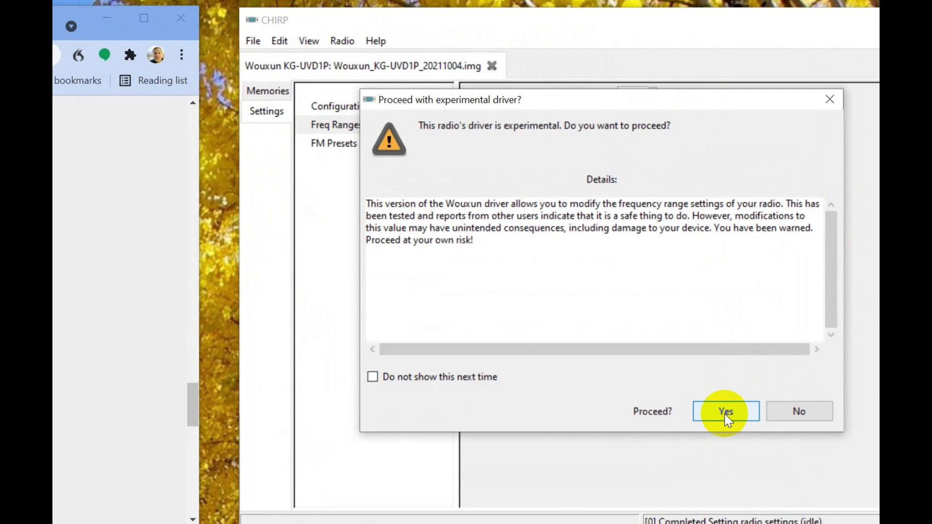
{"action": "left_click", "coordinate": [727, 415]}
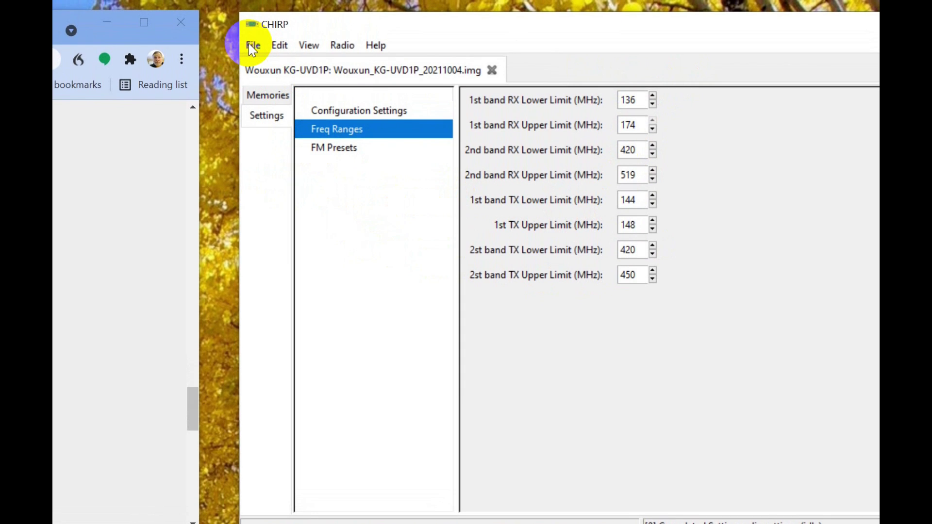
{"action": "left_click", "coordinate": [252, 45]}
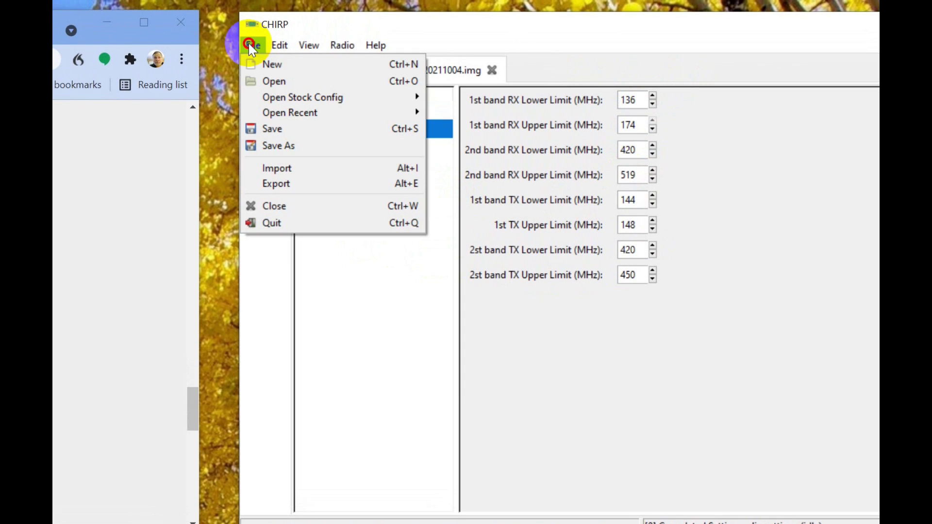
{"action": "left_click", "coordinate": [280, 226]}
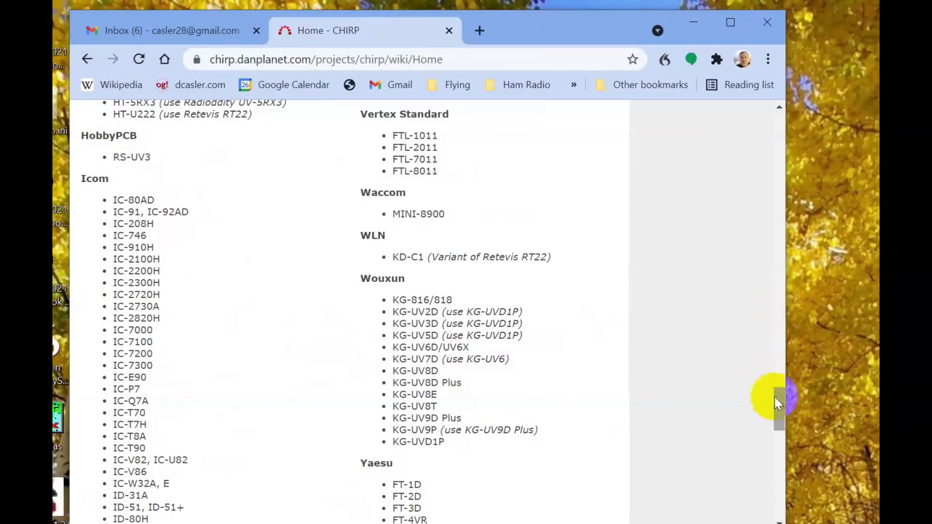
Review the getting-started links and problem-solving advice on the CHIRP wiki home page, and open its Download page.
{"action": "left_click_drag", "start_coordinate": [776, 395], "coordinate": [761, 109]}
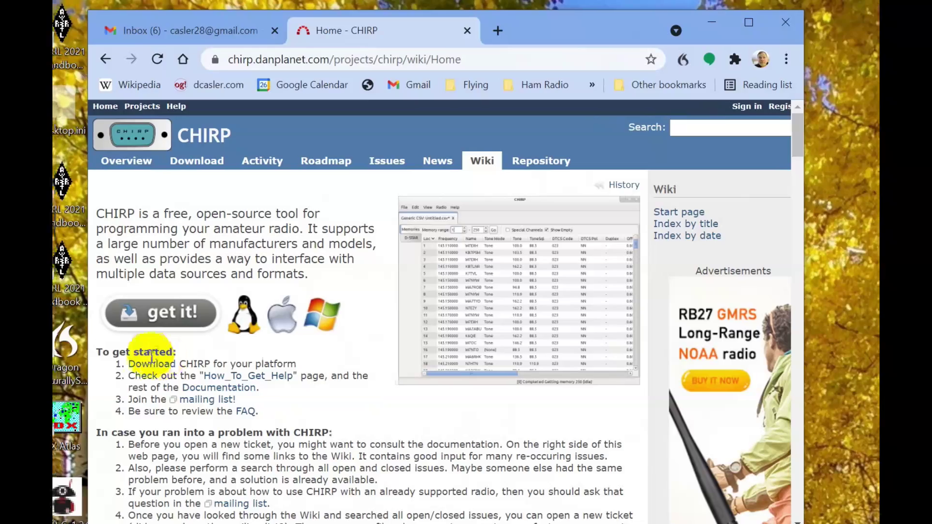
{"action": "scroll", "coordinate": [263, 364], "scroll_direction": "down", "scroll_amount": 3}
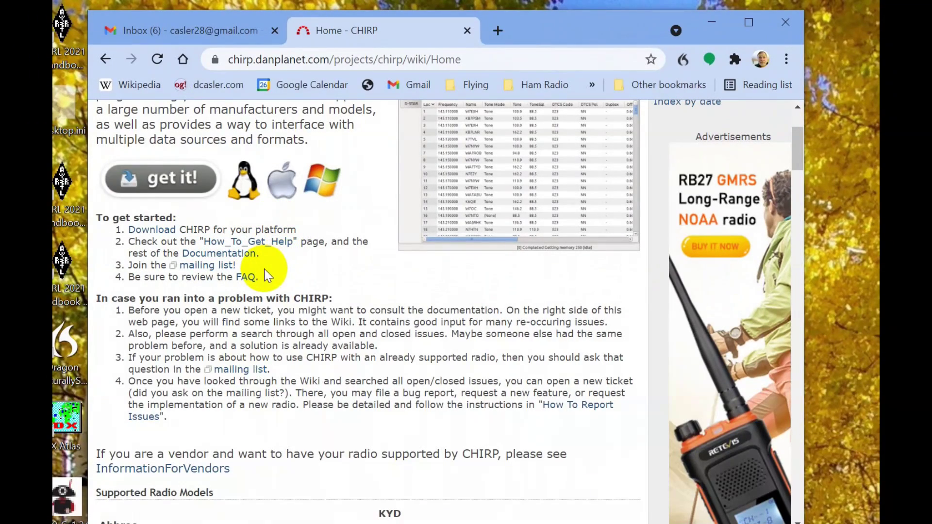
{"action": "scroll", "coordinate": [246, 393], "scroll_direction": "down", "scroll_amount": 3}
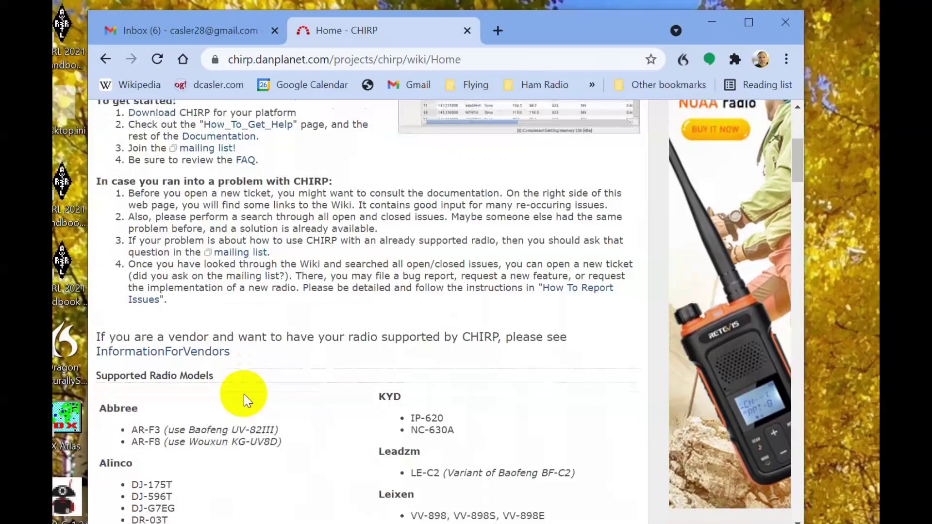
{"action": "scroll", "coordinate": [245, 398], "scroll_direction": "up", "scroll_amount": 6}
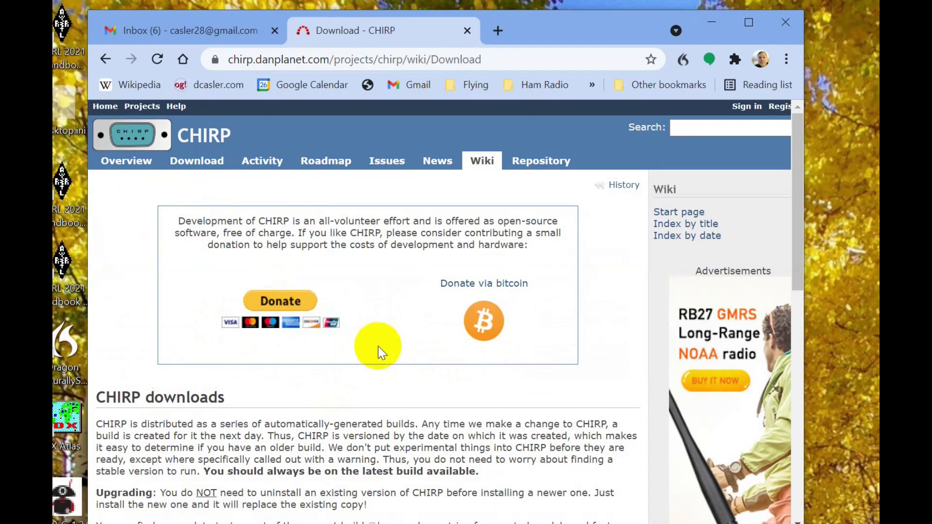
Examine the Download page's Windows, MacOS, Linux and old-version sections and the donation options.
{"action": "scroll", "coordinate": [374, 342], "scroll_direction": "down", "scroll_amount": 3}
{"action": "scroll", "coordinate": [373, 360], "scroll_direction": "down", "scroll_amount": 2}
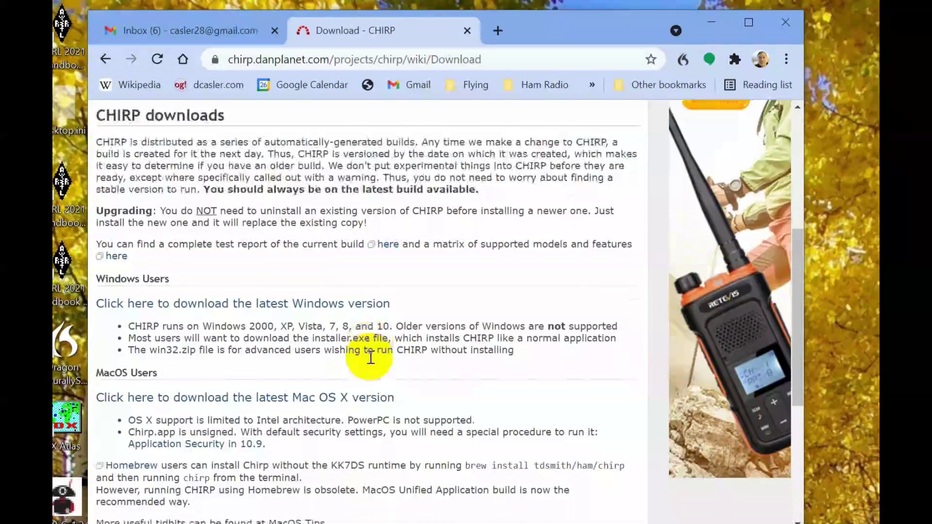
{"action": "scroll", "coordinate": [369, 357], "scroll_direction": "up", "scroll_amount": 1}
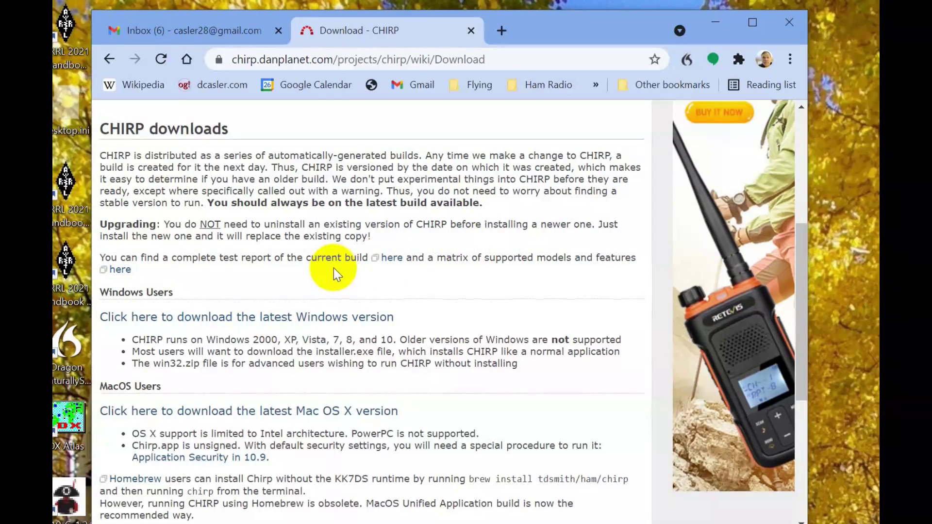
{"action": "scroll", "coordinate": [323, 321], "scroll_direction": "down", "scroll_amount": 3}
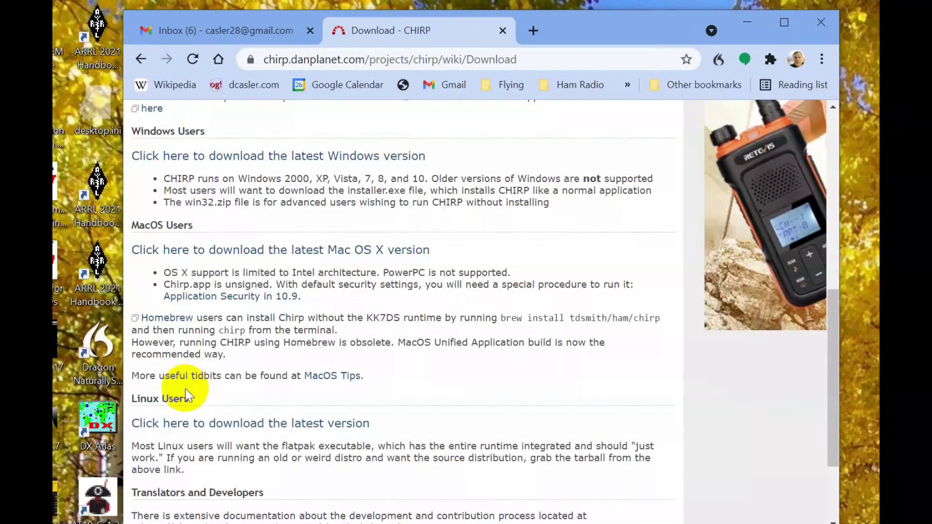
{"action": "scroll", "coordinate": [282, 370], "scroll_direction": "down", "scroll_amount": 2}
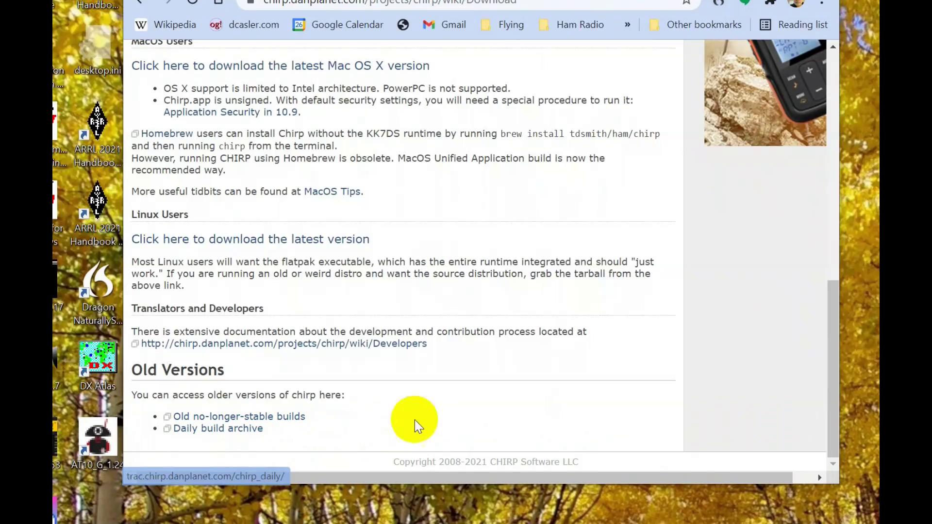
{"action": "scroll", "coordinate": [510, 342], "scroll_direction": "up", "scroll_amount": 3}
{"action": "scroll", "coordinate": [507, 343], "scroll_direction": "up", "scroll_amount": 9}
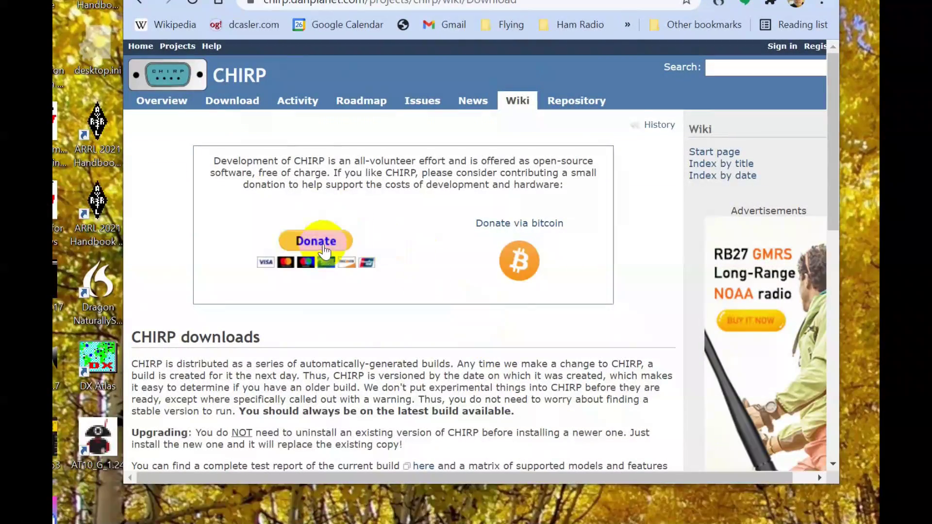
Reload the Download page and open the file listing of the latest Windows version.
{"action": "left_click", "coordinate": [232, 106]}
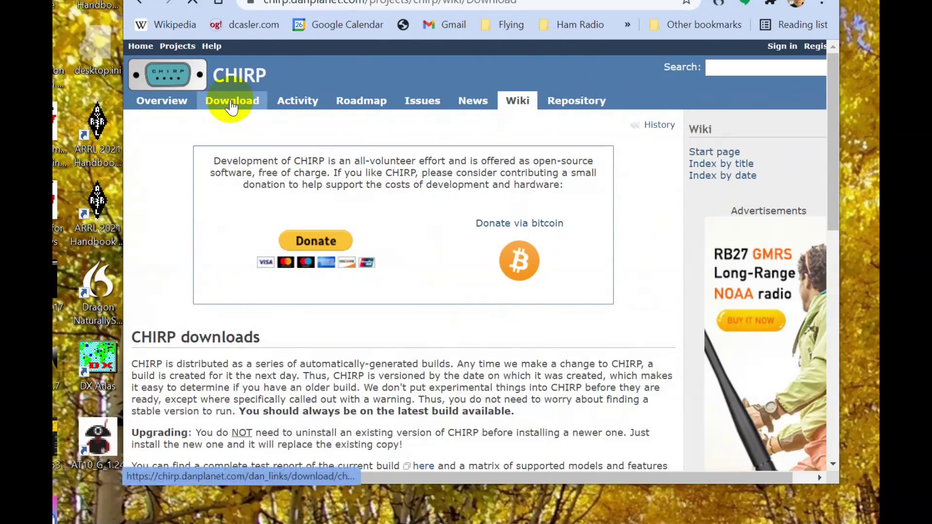
{"action": "scroll", "coordinate": [235, 402], "scroll_direction": "down", "scroll_amount": 6}
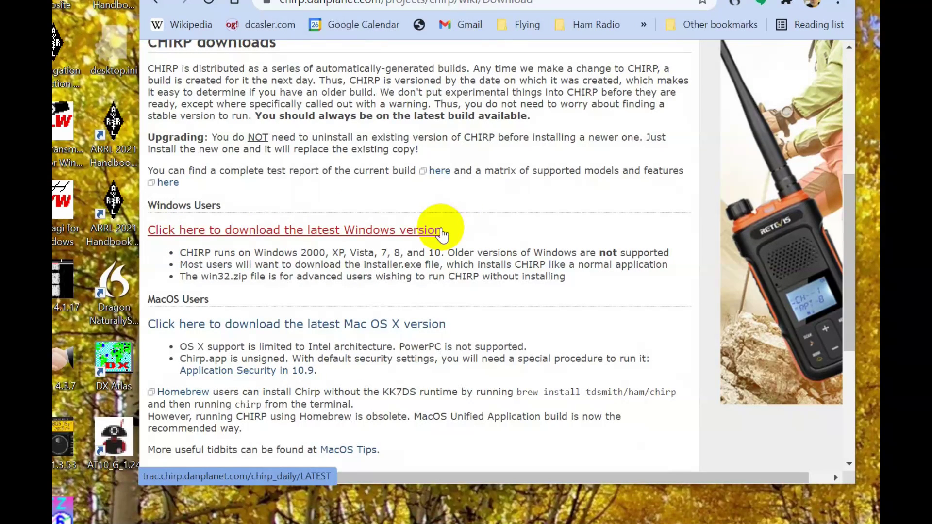
{"action": "left_click", "coordinate": [325, 235]}
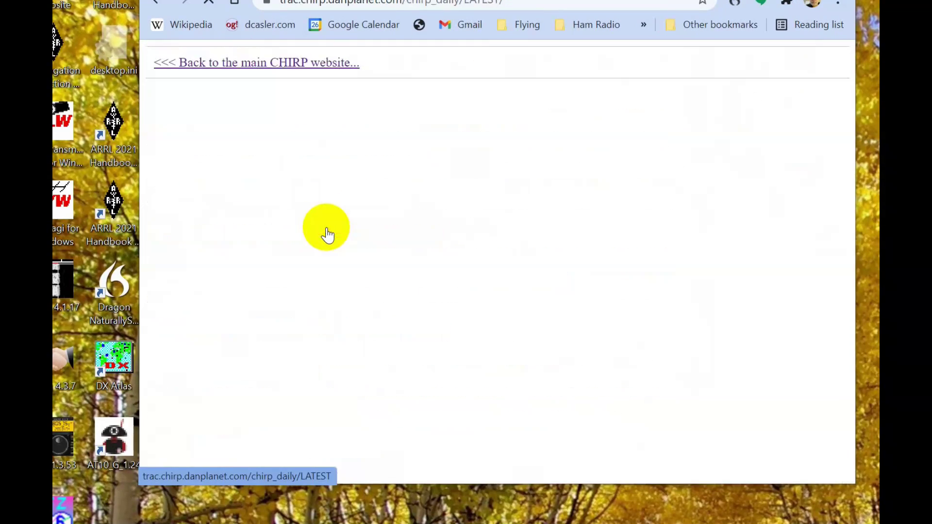
{"action": "scroll", "coordinate": [327, 367], "scroll_direction": "down", "scroll_amount": 3}
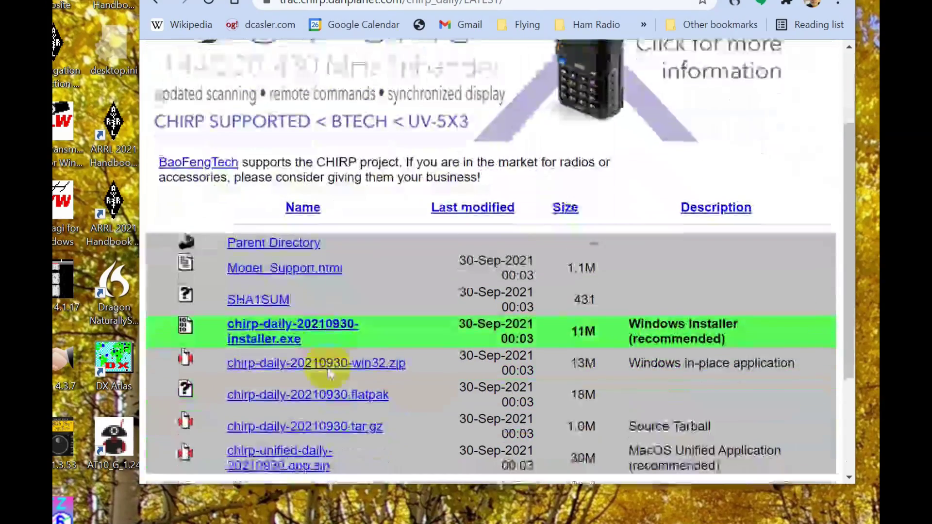
{"action": "scroll", "coordinate": [328, 371], "scroll_direction": "down", "scroll_amount": 3}
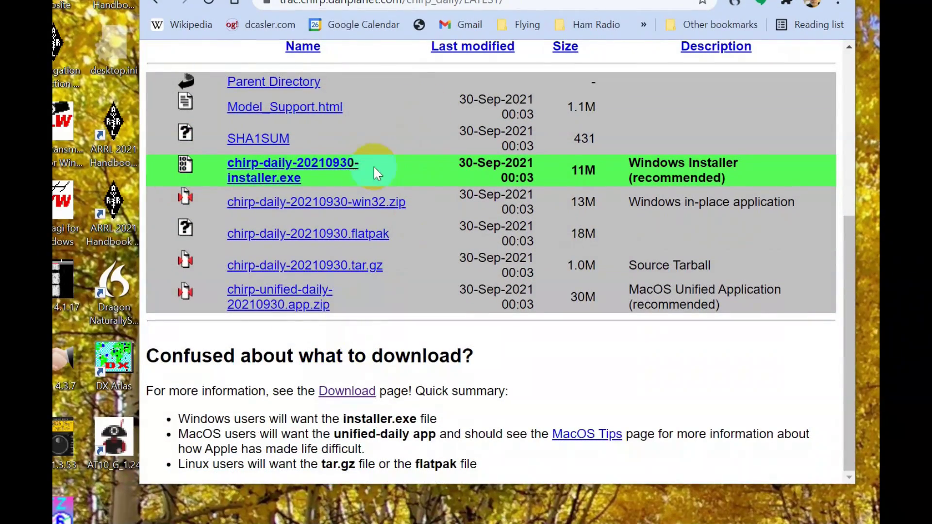
Start downloading the recommended Windows installer chirp-daily-20210930-installer.exe and create a folder named CHIRP on the Local 2TB (D:) drive for it.
{"action": "left_click", "coordinate": [272, 179]}
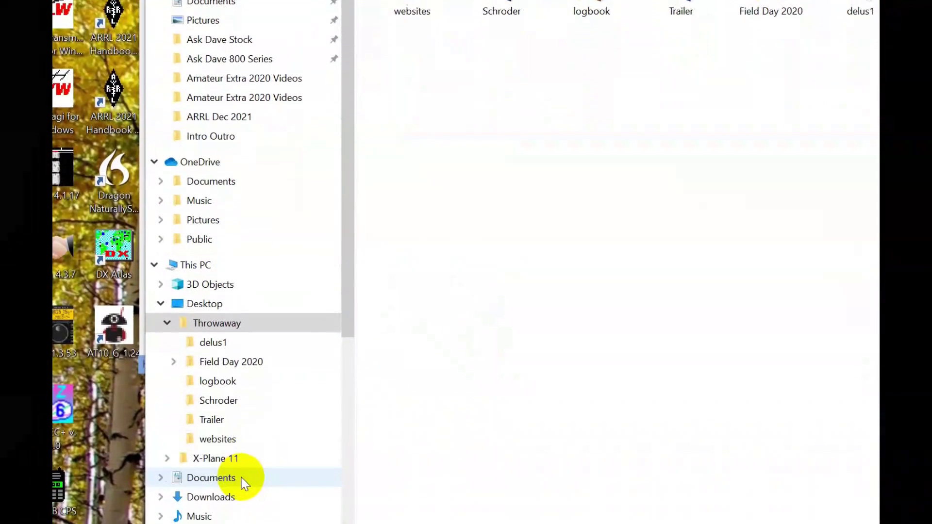
{"action": "left_click", "coordinate": [209, 444]}
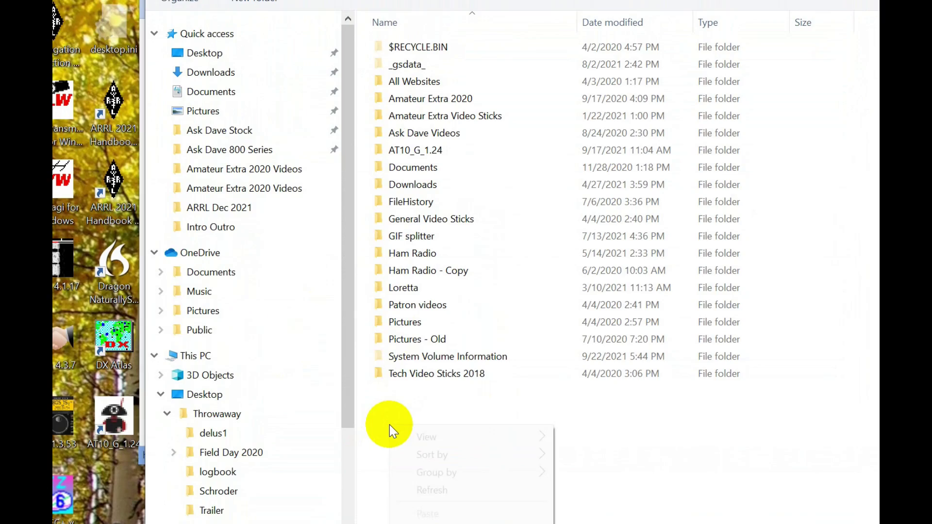
{"action": "mouse_move", "coordinate": [441, 437]}
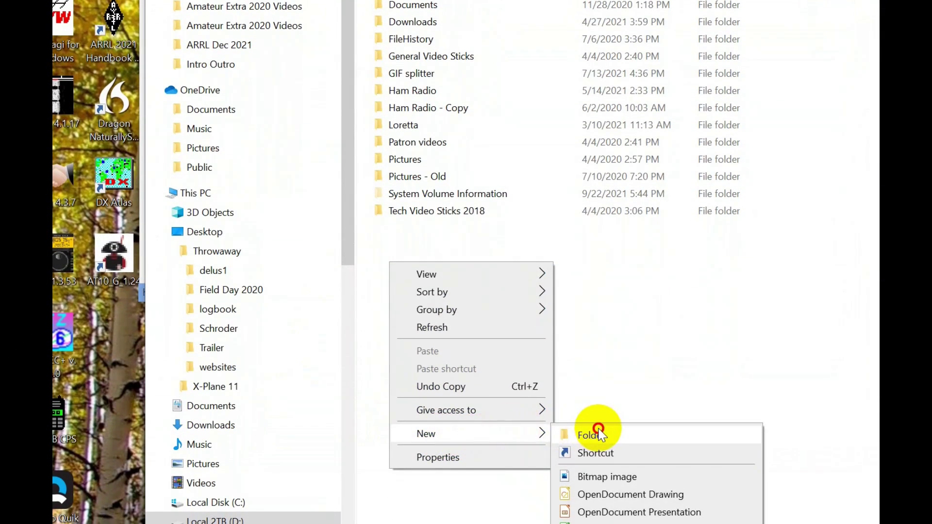
{"action": "left_click", "coordinate": [600, 433]}
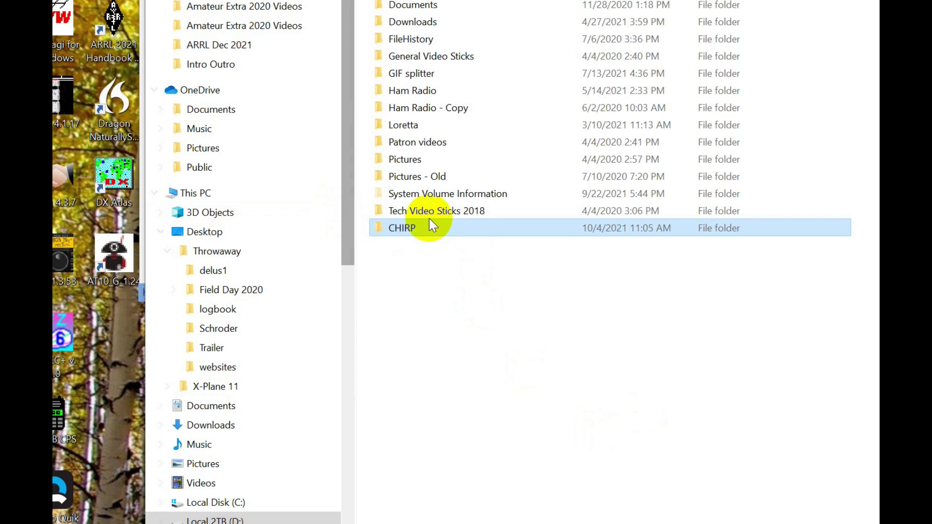
Save the installer in the CHIRP folder under its default file name and check the options for the running download.
{"action": "double_click", "coordinate": [395, 227]}
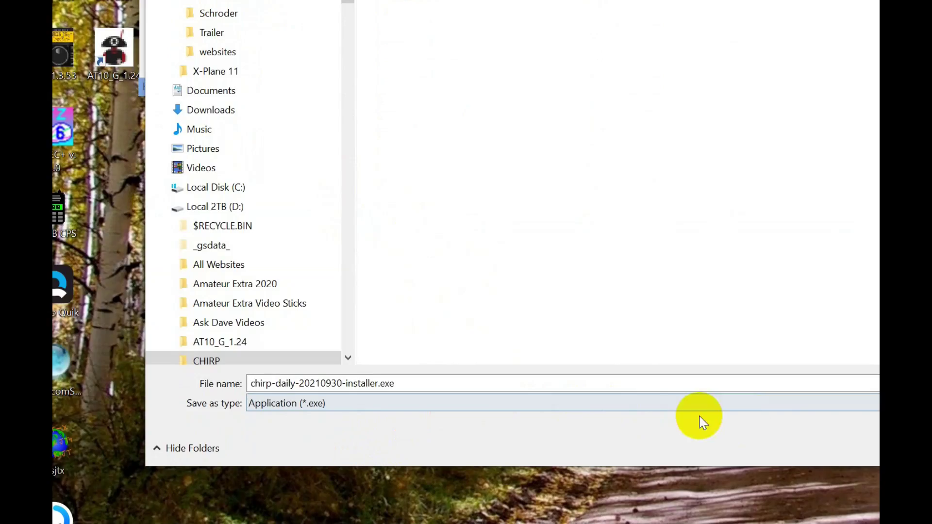
{"action": "left_click", "coordinate": [776, 443]}
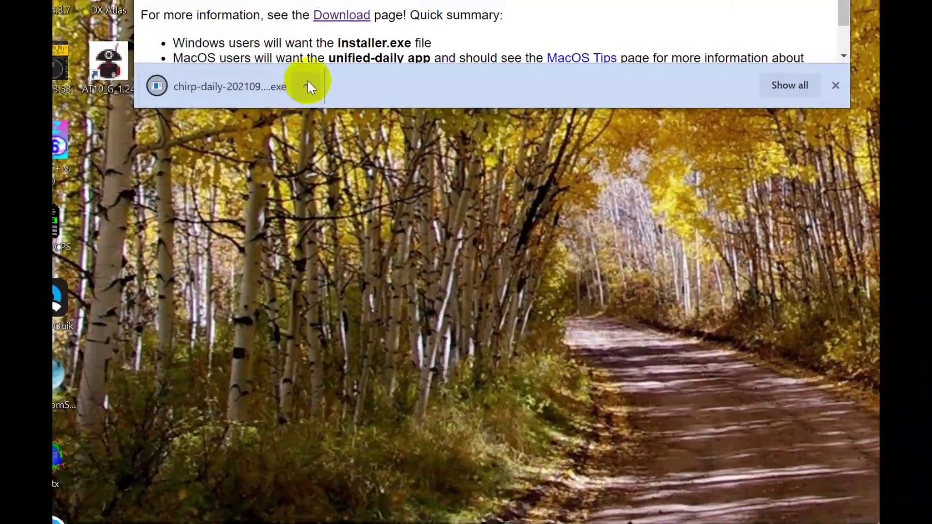
{"action": "left_click", "coordinate": [304, 66]}
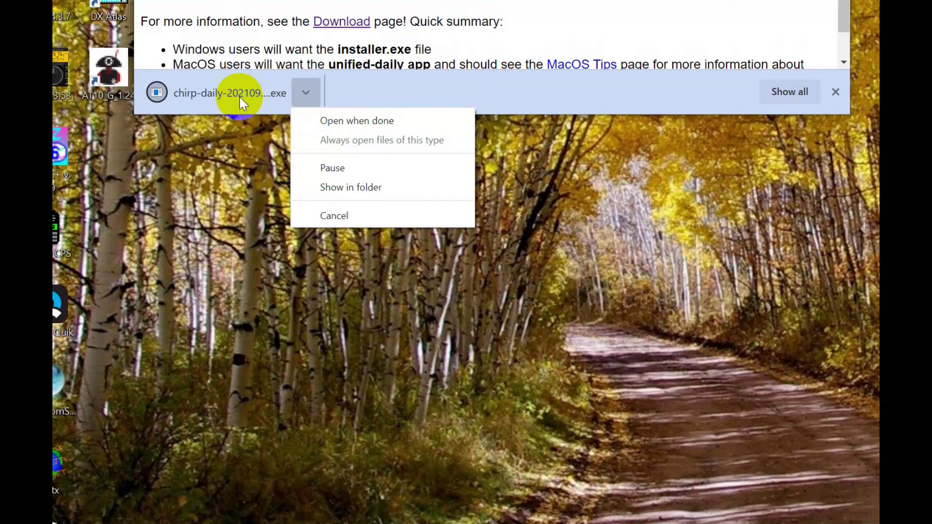
{"action": "left_click", "coordinate": [242, 138]}
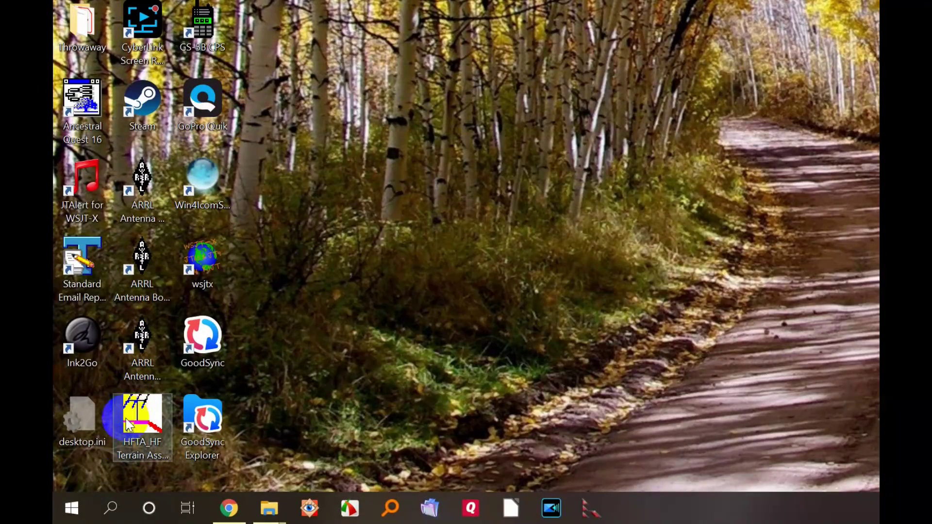
Find the CHIRP folder among the installed Windows programs, launch CHIRP from it, and close the empty CHIRP window.
{"action": "left_click", "coordinate": [74, 509]}
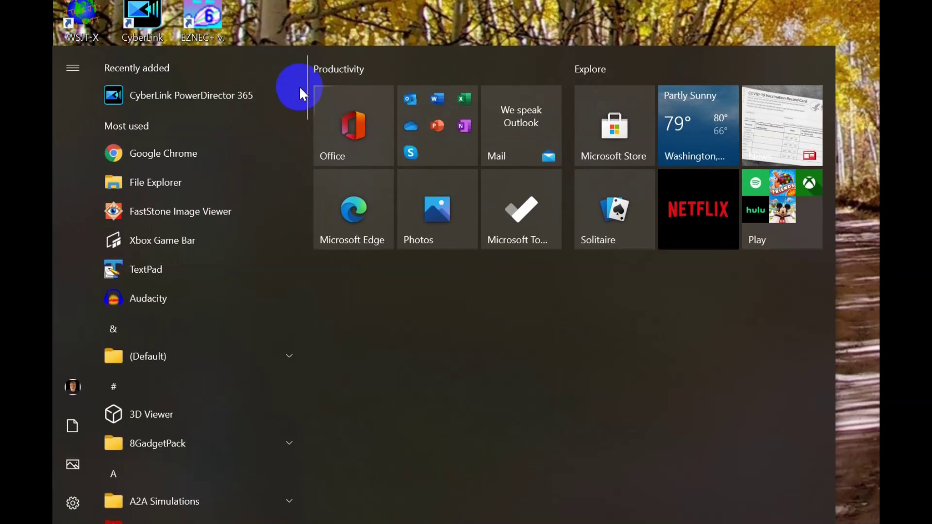
{"action": "left_click", "coordinate": [289, 185]}
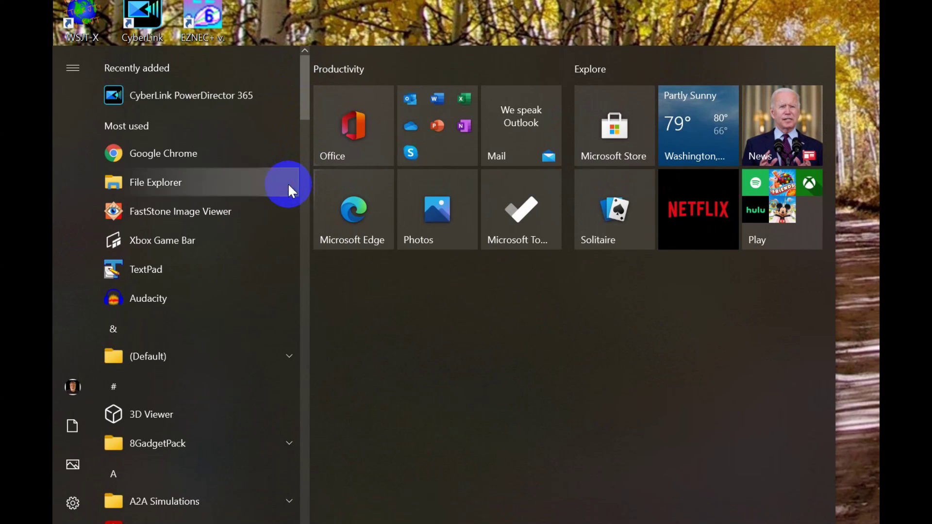
{"action": "left_click_drag", "start_coordinate": [304, 115], "coordinate": [296, 193]}
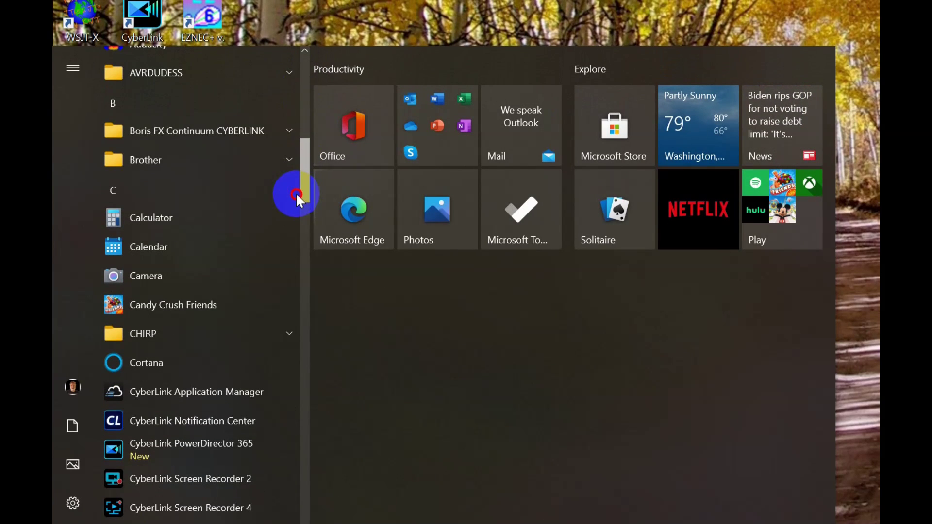
{"action": "left_click", "coordinate": [144, 333]}
{"action": "left_click", "coordinate": [145, 360]}
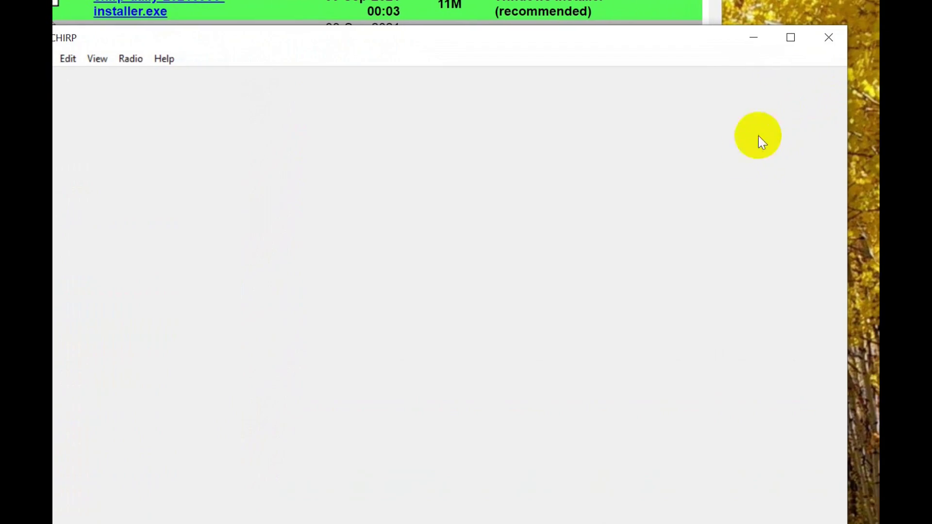
{"action": "left_click", "coordinate": [828, 38]}
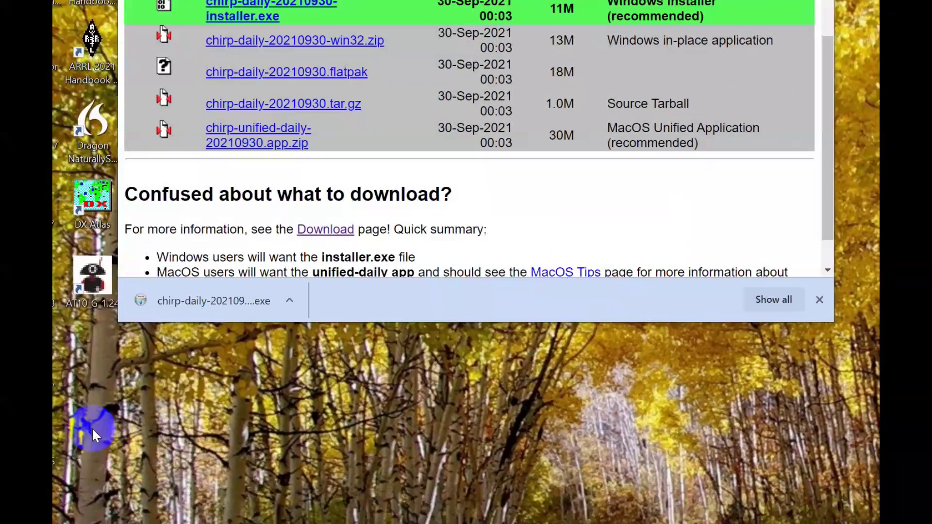